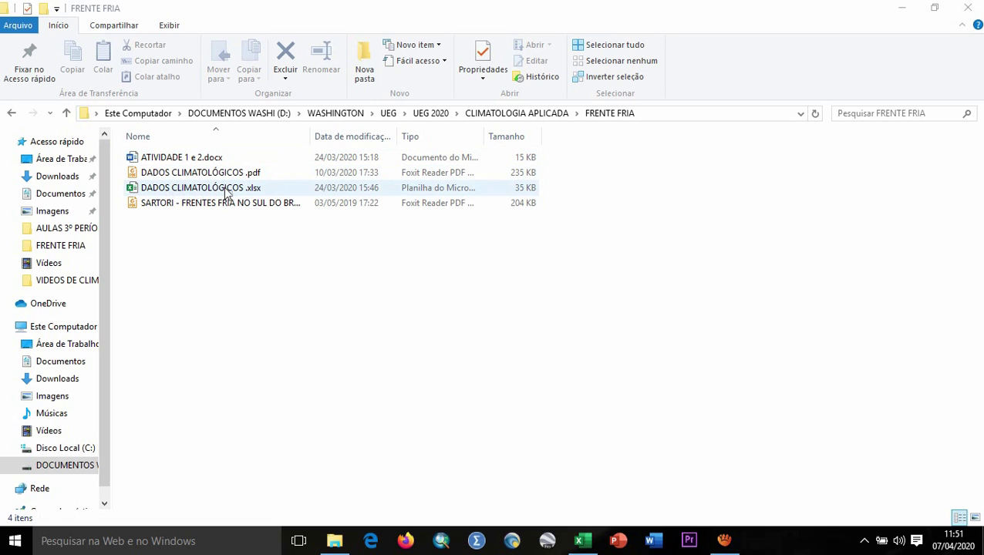
Switch to the DADOS CLIMATOLÓGICOS workbook in Excel and delete the existing line chart from the Temperatura sheet
left_click(579, 548)
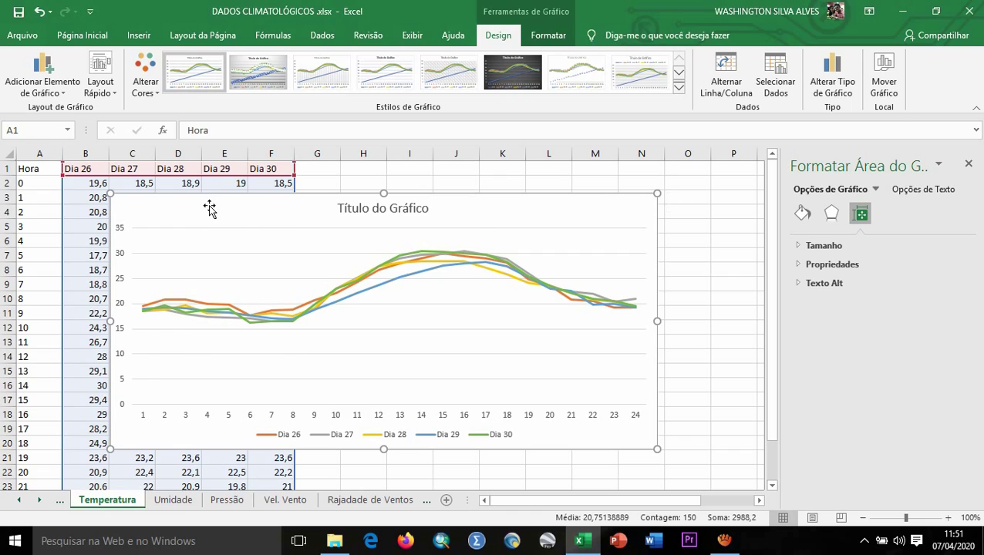
key("Delete")
left_click(544, 198)
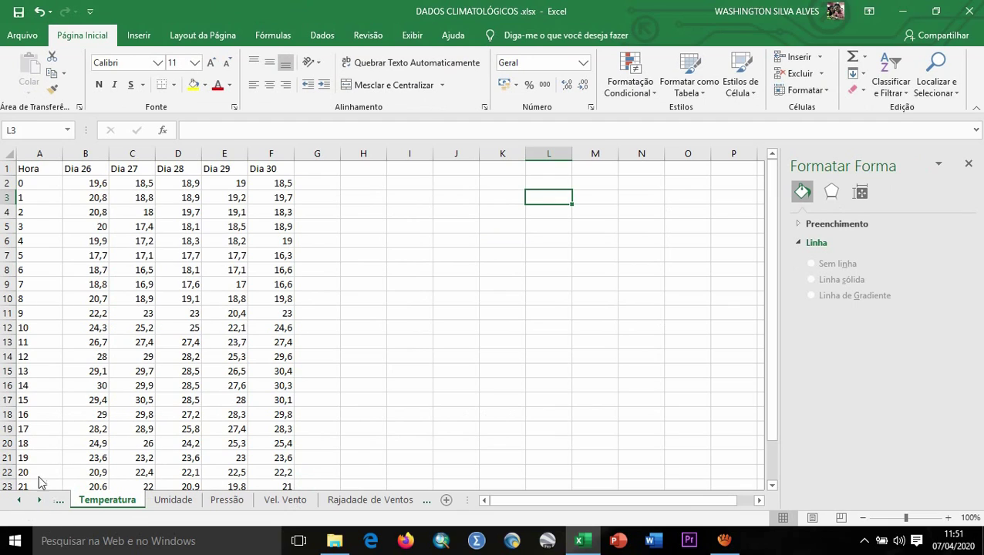
Look through the worksheets from Umidade to Chuva and return to the Temperatura sheet
left_click(173, 500)
left_click(227, 500)
left_click(285, 500)
left_click(352, 500)
left_click(371, 501)
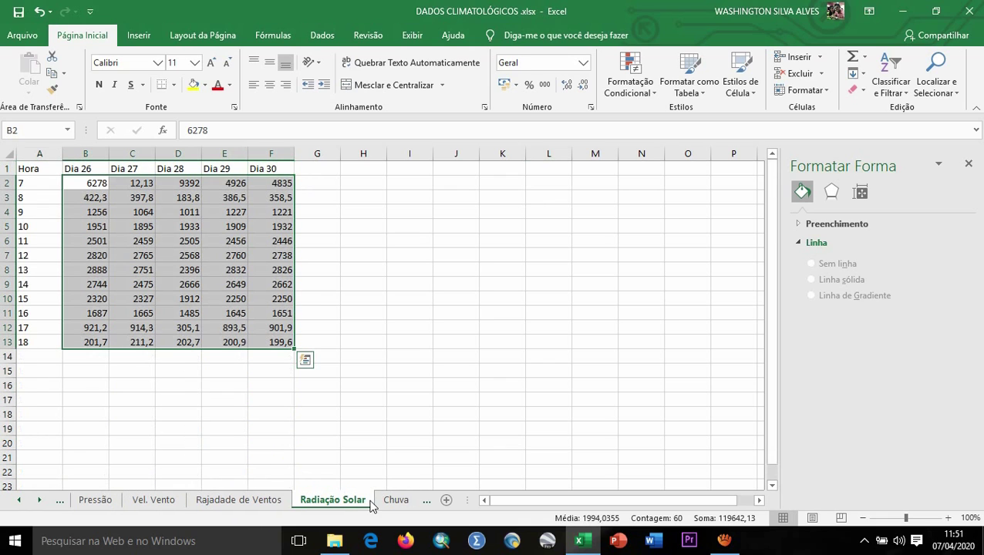
left_click(396, 501)
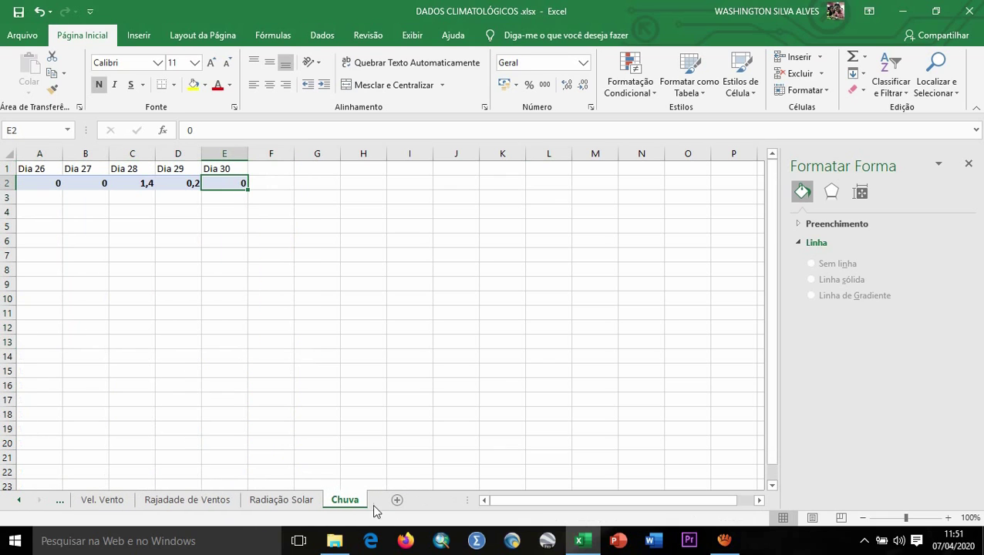
left_click(25, 499)
left_click(25, 499)
left_click(26, 499)
left_click(25, 499)
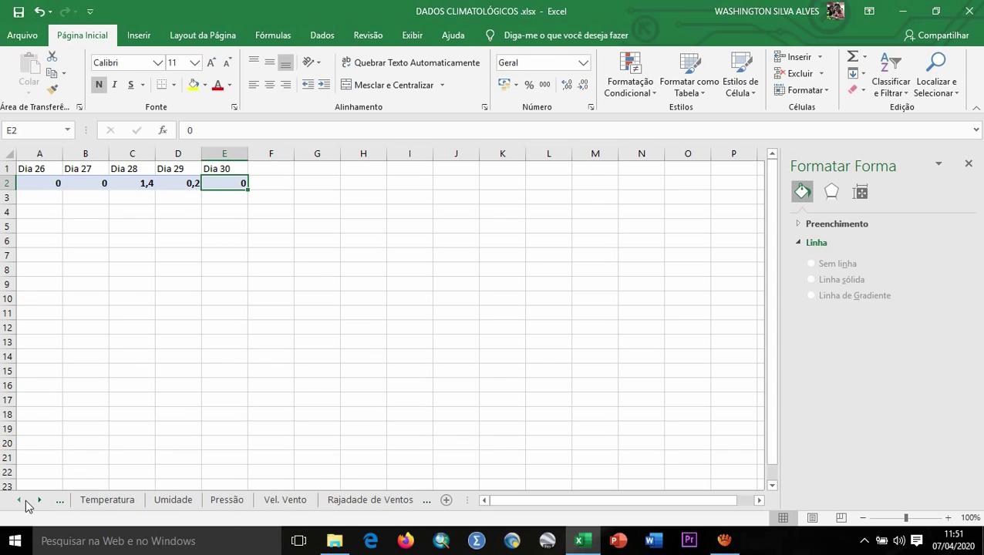
left_click(125, 503)
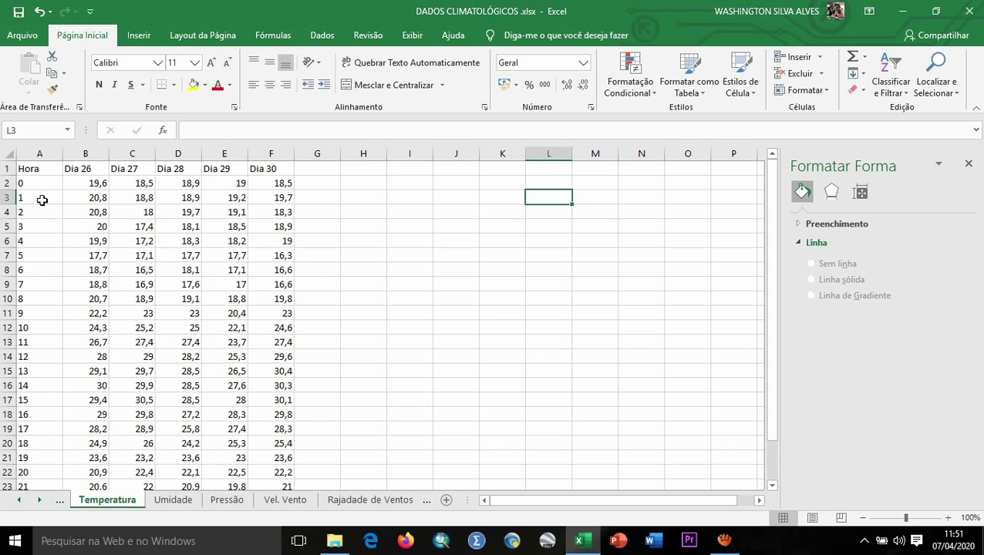
Examine the Hora column and the day headers Dia 26 to Dia 30 on the Temperatura sheet
left_click_drag(38, 168, 38, 459)
left_click(408, 399)
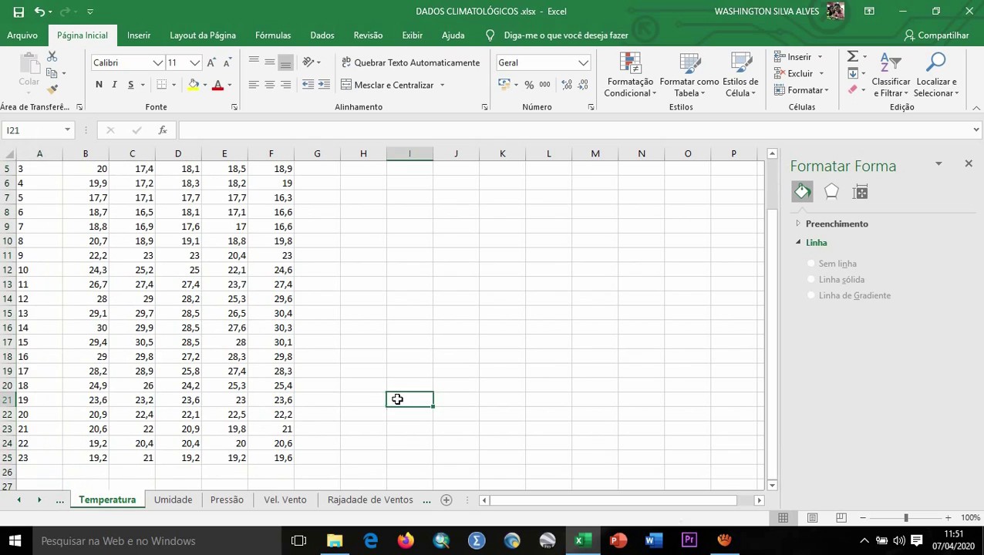
scroll(255, 286, "up", 2)
left_click(87, 166)
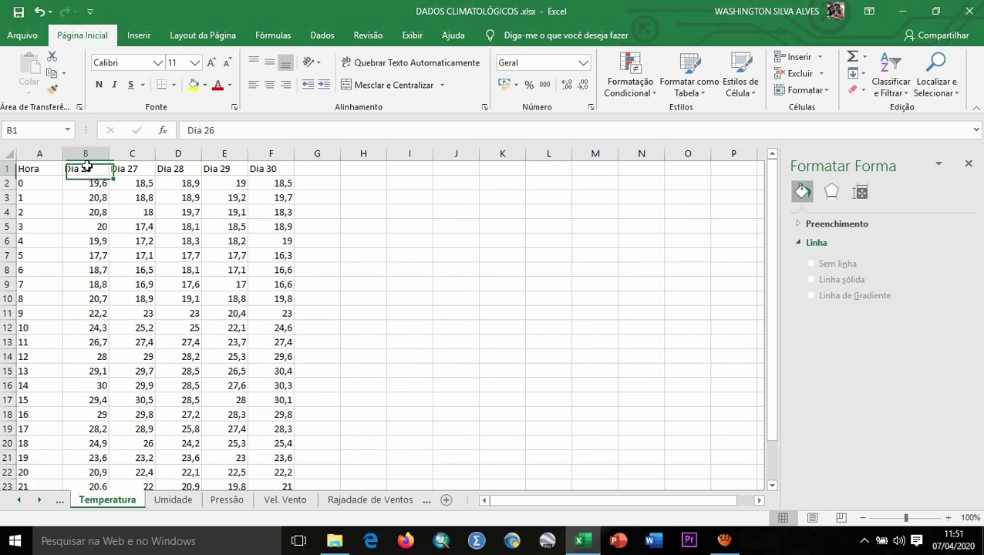
left_click(131, 167)
left_click(183, 166)
left_click(222, 163)
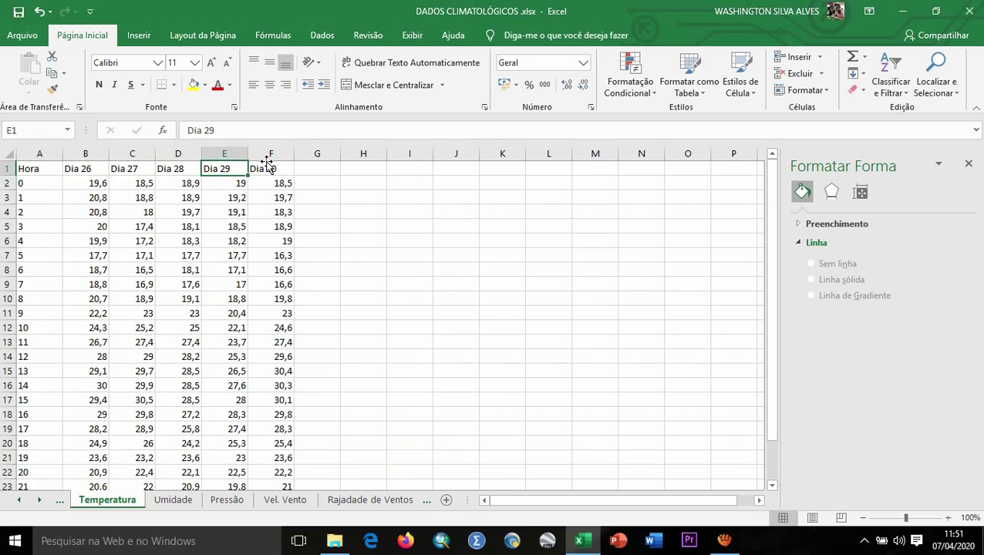
left_click(264, 164)
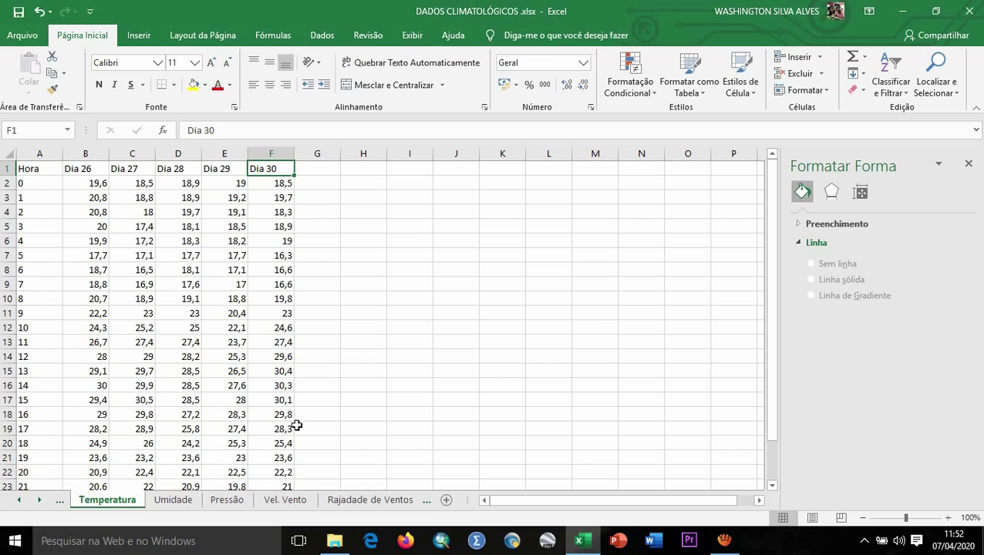
Review the Umidade, Pressão, wind and Radiação Solar sheets, examining the hours and daily values in the solar radiation table
left_click(173, 500)
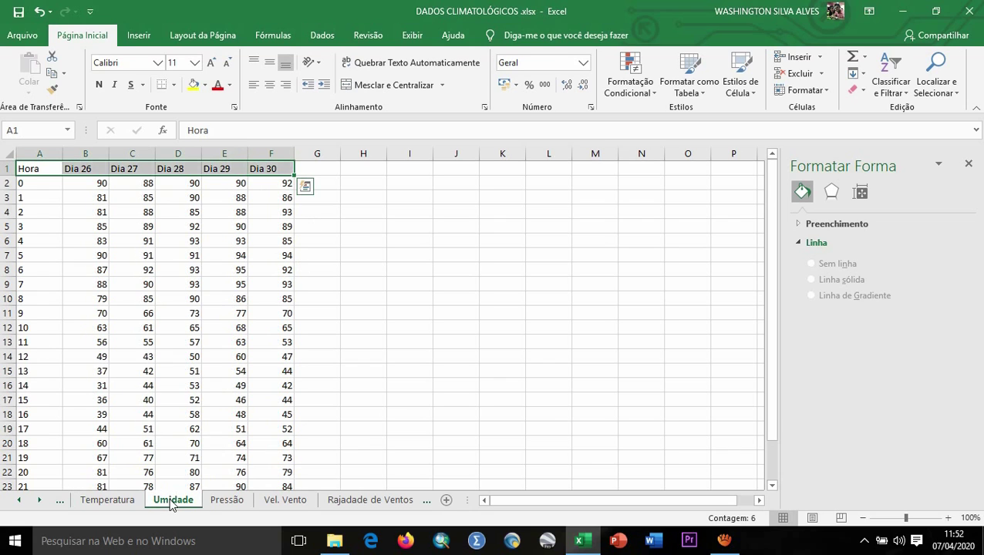
left_click(230, 501)
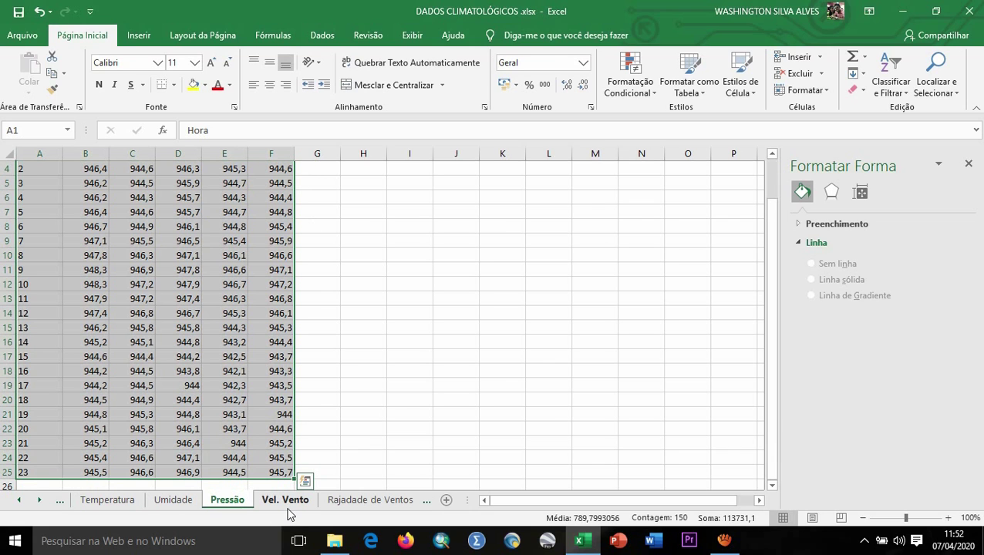
left_click(285, 501)
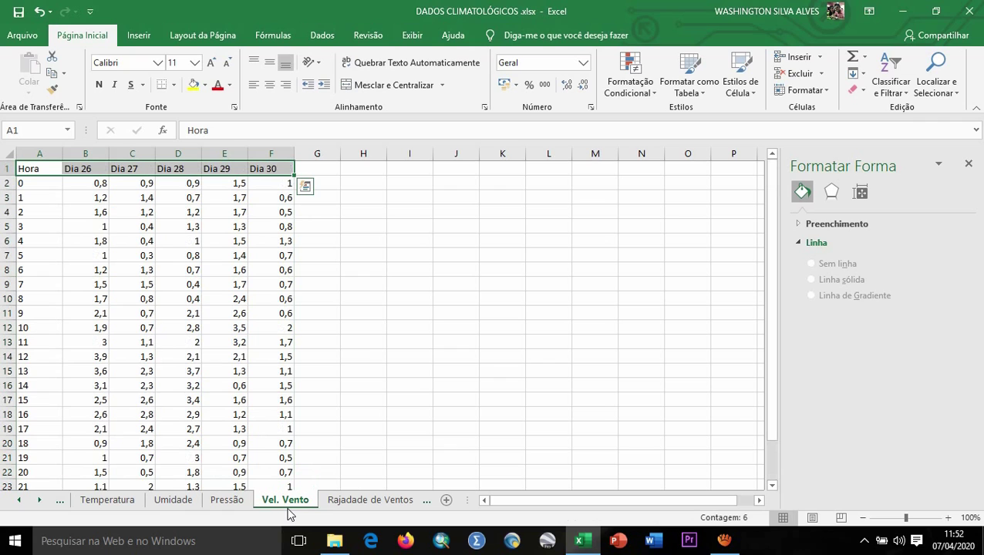
left_click(338, 503)
left_click(380, 503)
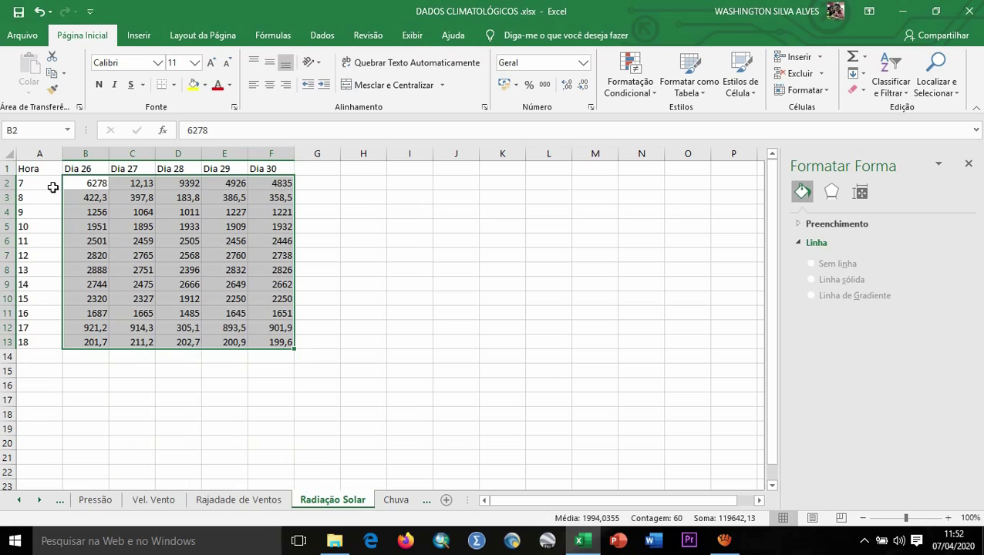
left_click_drag(37, 182, 36, 344)
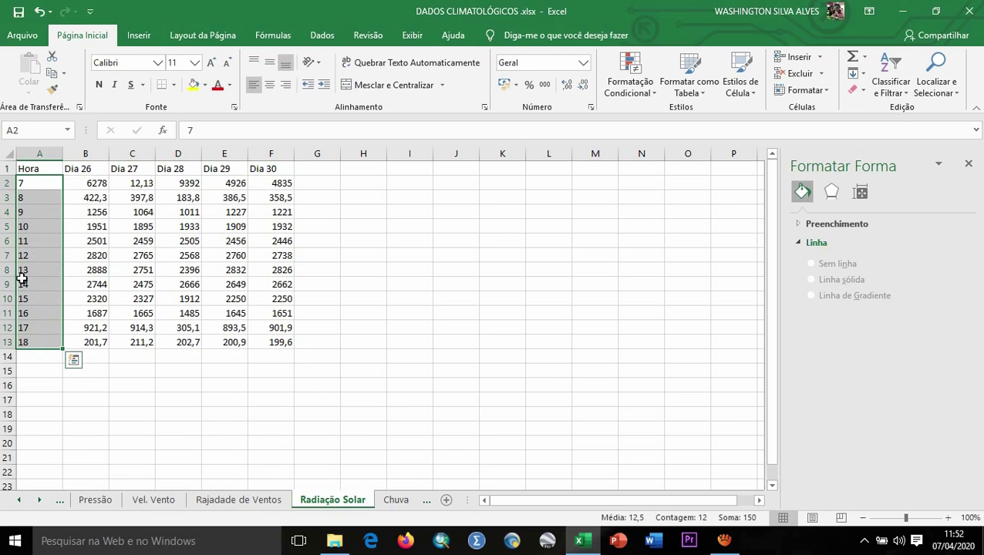
left_click_drag(91, 180, 274, 337)
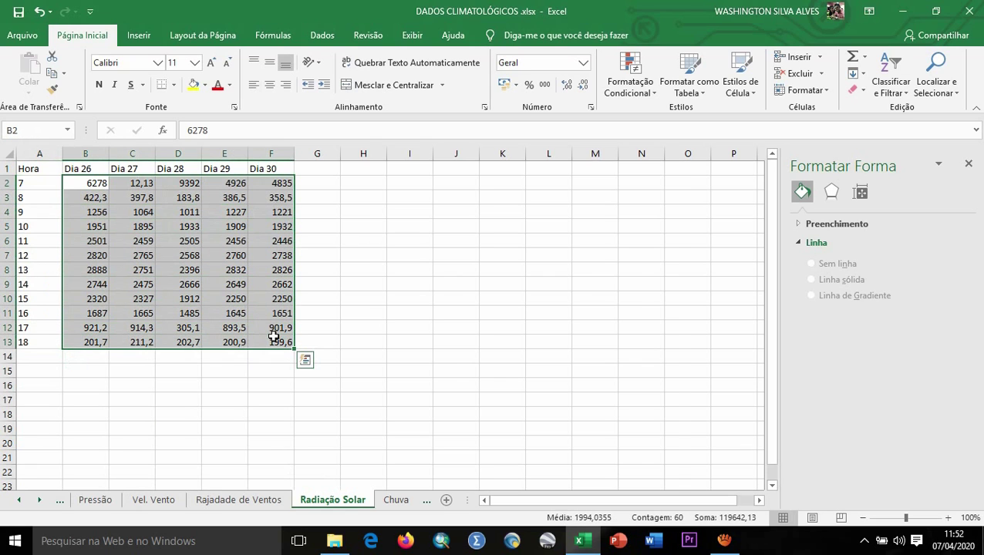
left_click(322, 269)
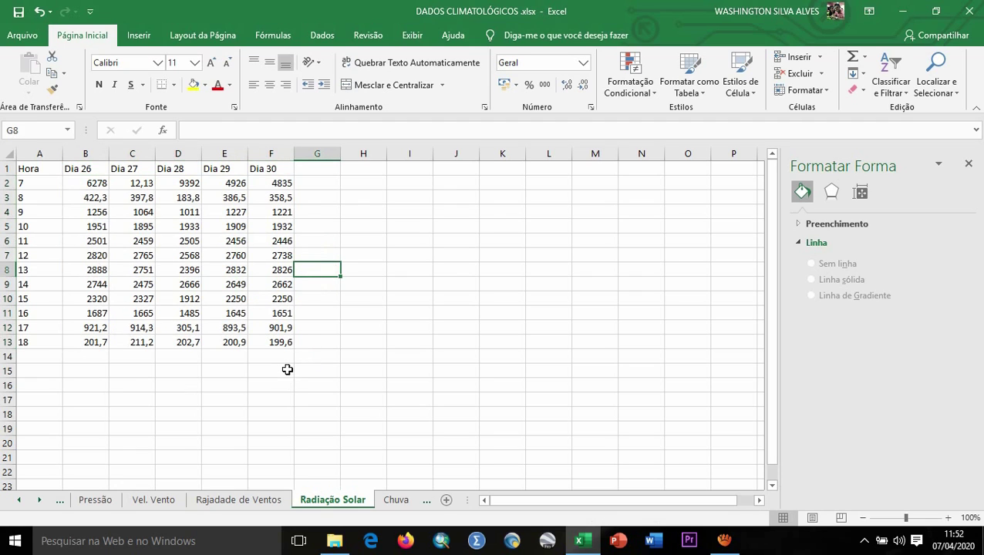
Examine the rainfall for each day on the Chuva sheet and return to the Temperatura sheet
left_click(396, 501)
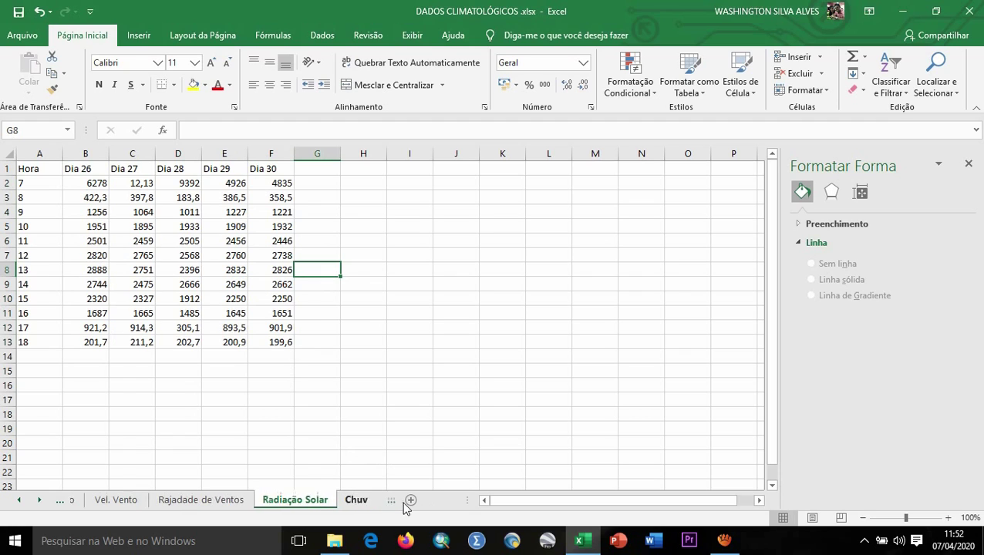
key("Tab")
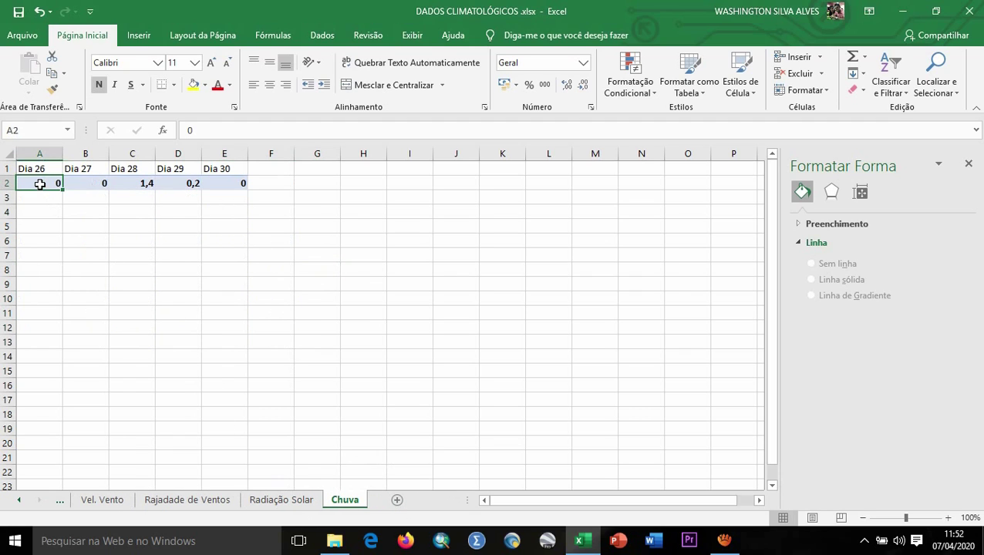
key("Tab")
key("Tab")
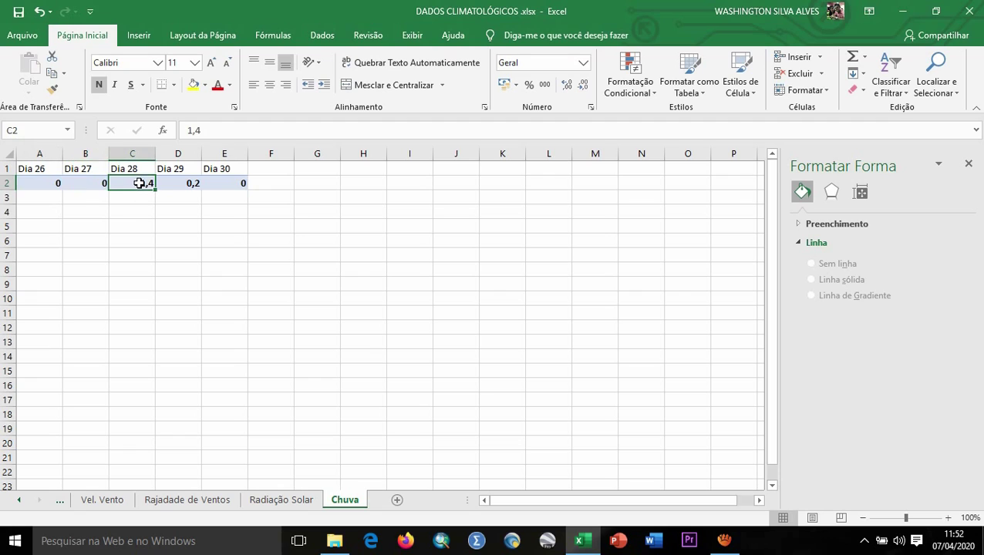
left_click(39, 169)
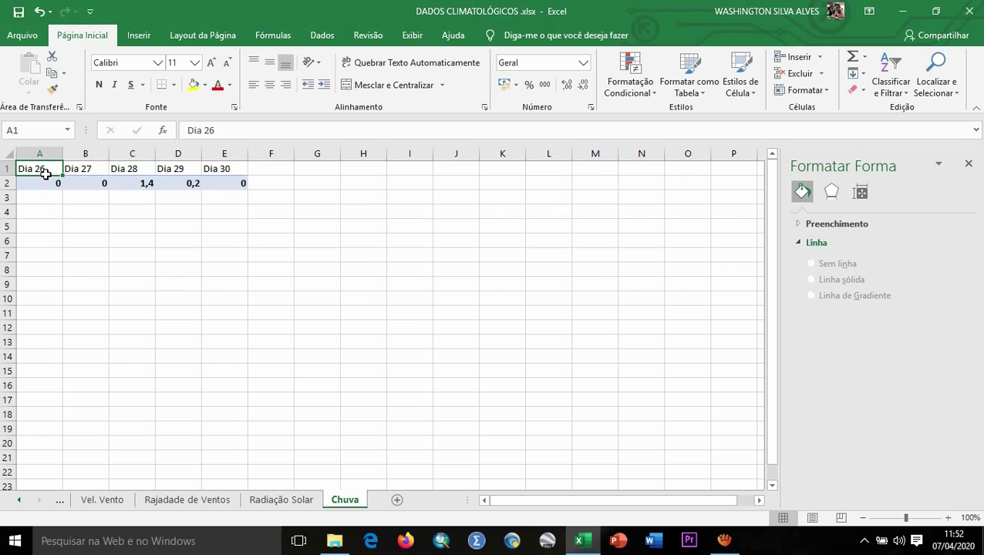
left_click(88, 170)
left_click(122, 171)
left_click(180, 171)
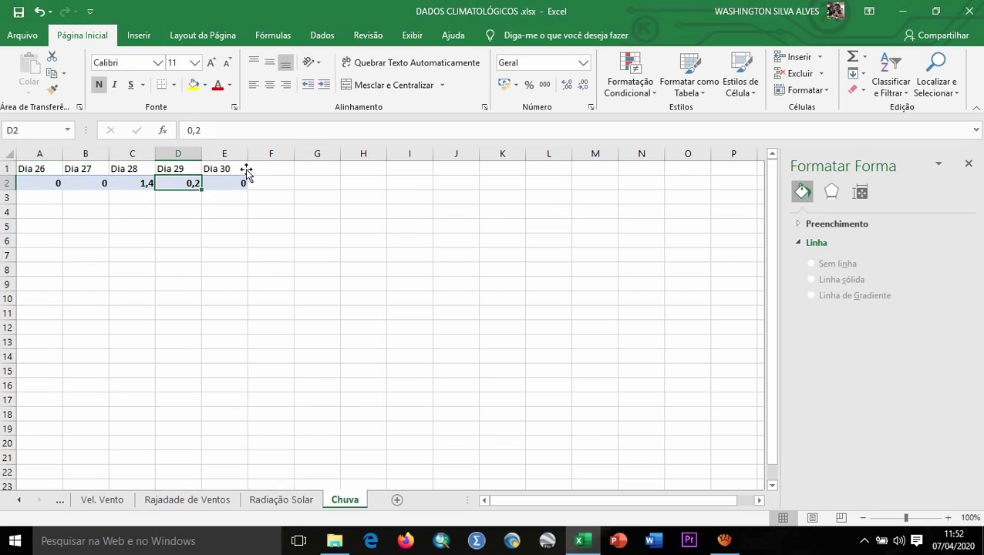
left_click(231, 172)
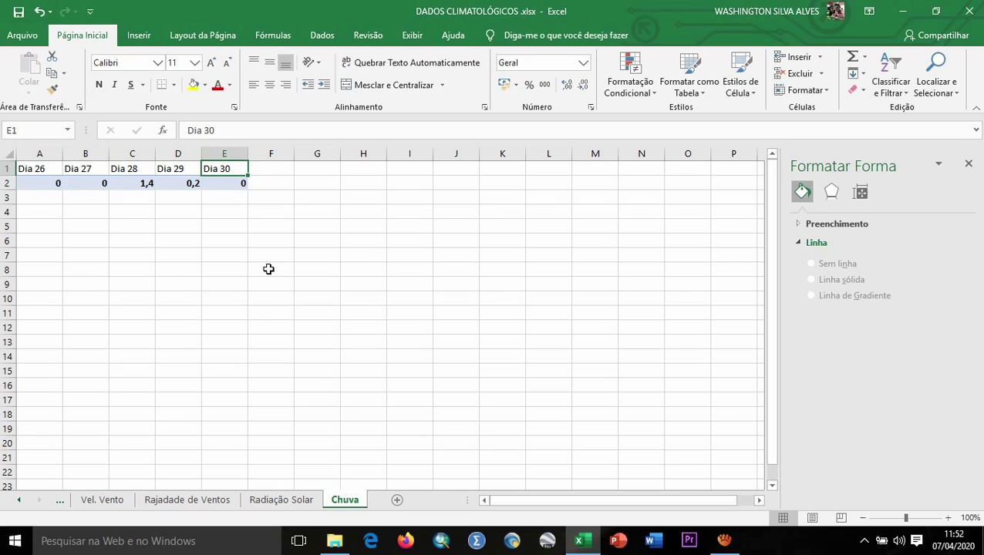
left_click(18, 500)
left_click(18, 500)
left_click(19, 500)
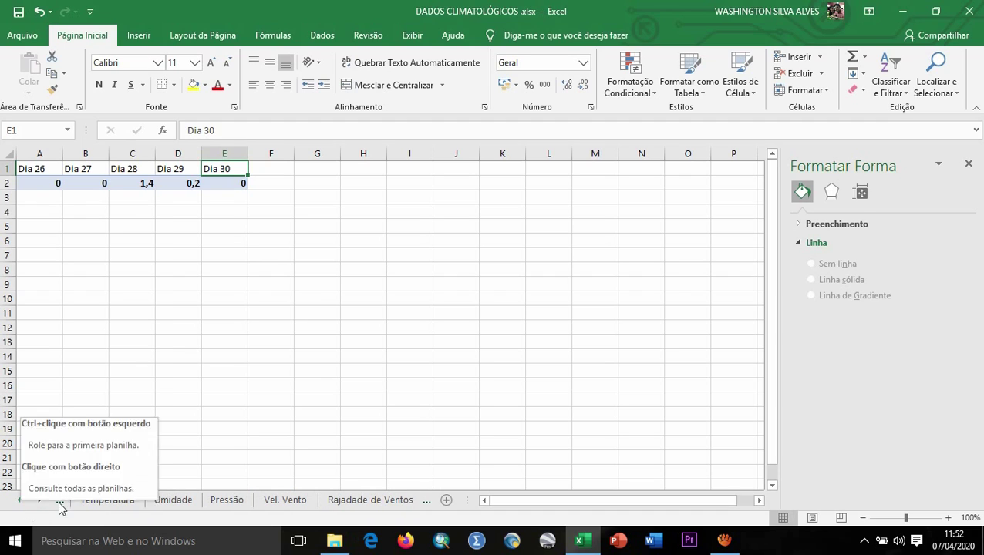
left_click(106, 502)
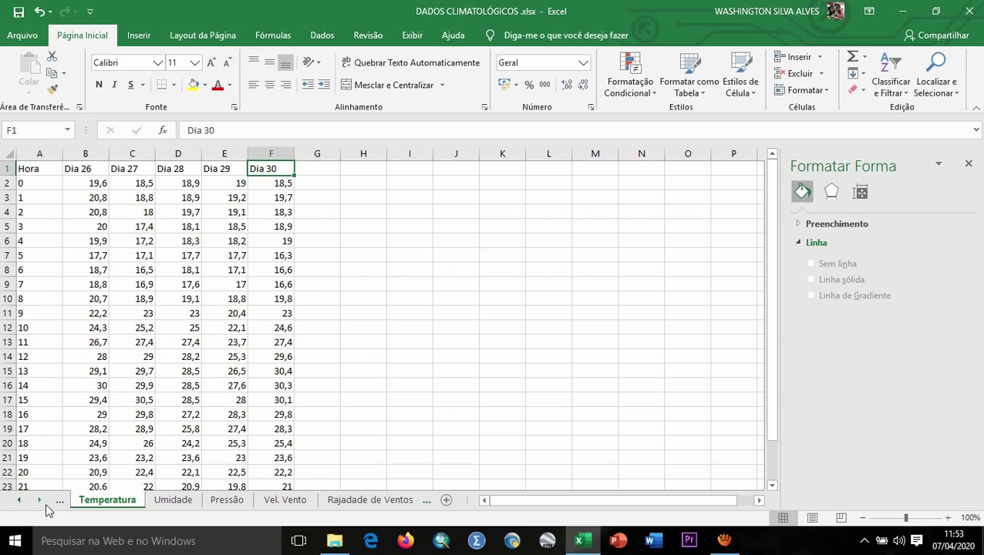
left_click(31, 166)
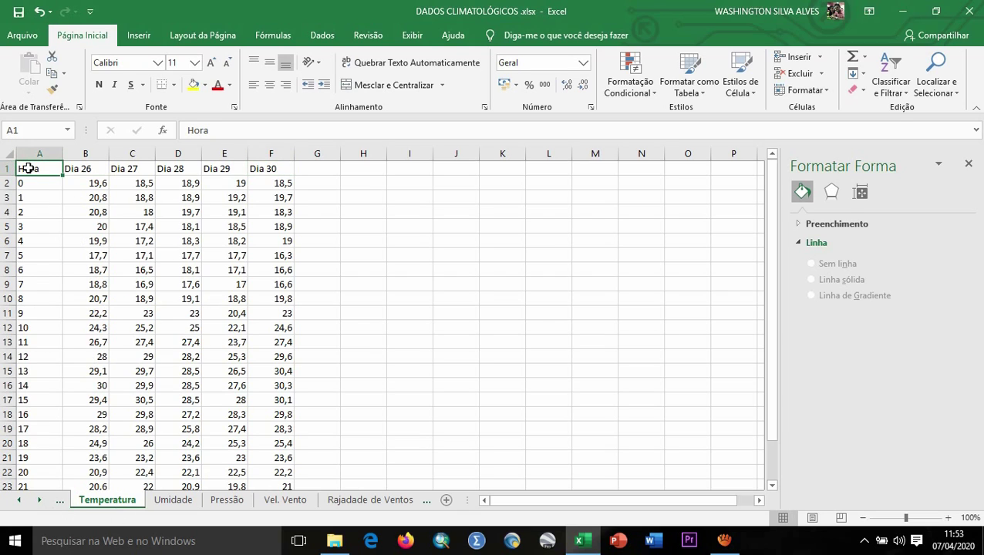
key("ctrl+shift+End")
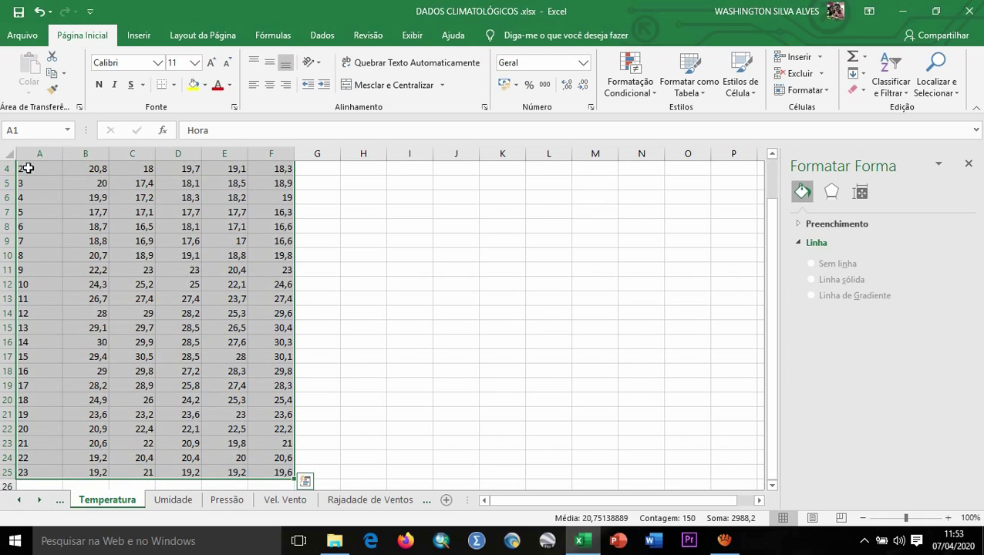
scroll(27, 168, "up", 1)
left_click(28, 168)
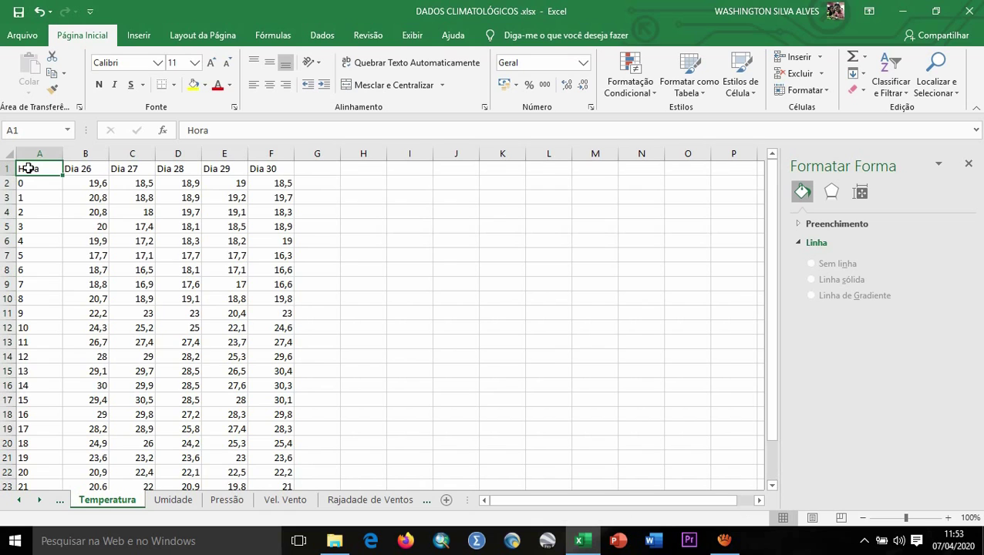
Insert a basic 2D line chart from the Temperatura table A1:F25, and move and enlarge it to span about columns B to N
left_click_drag(28, 168, 260, 451)
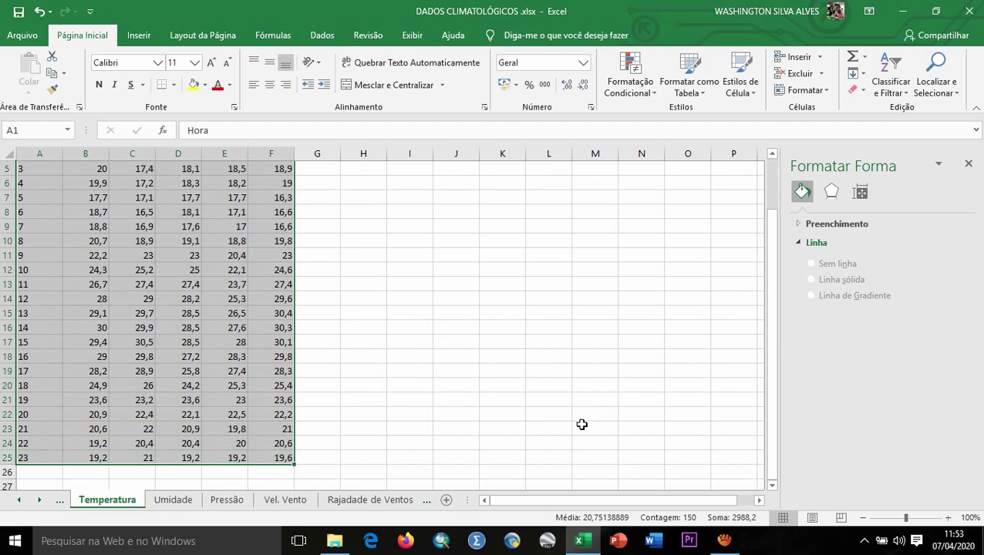
scroll(581, 424, "up", 2)
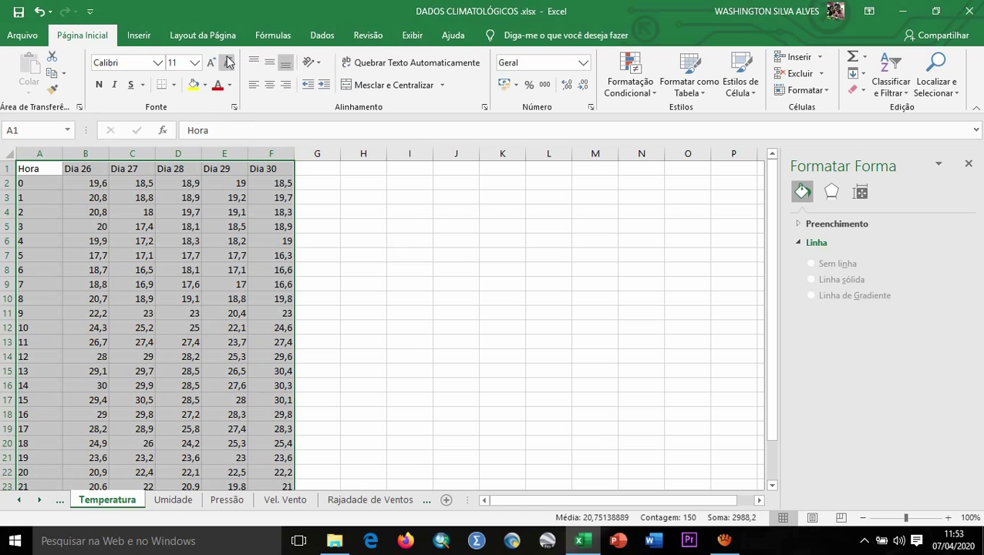
left_click(139, 35)
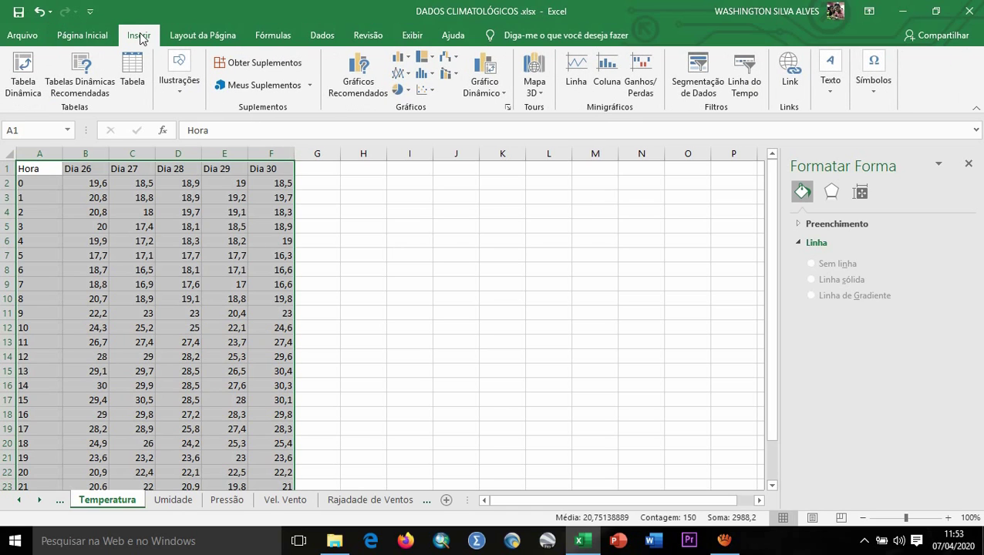
left_click(407, 77)
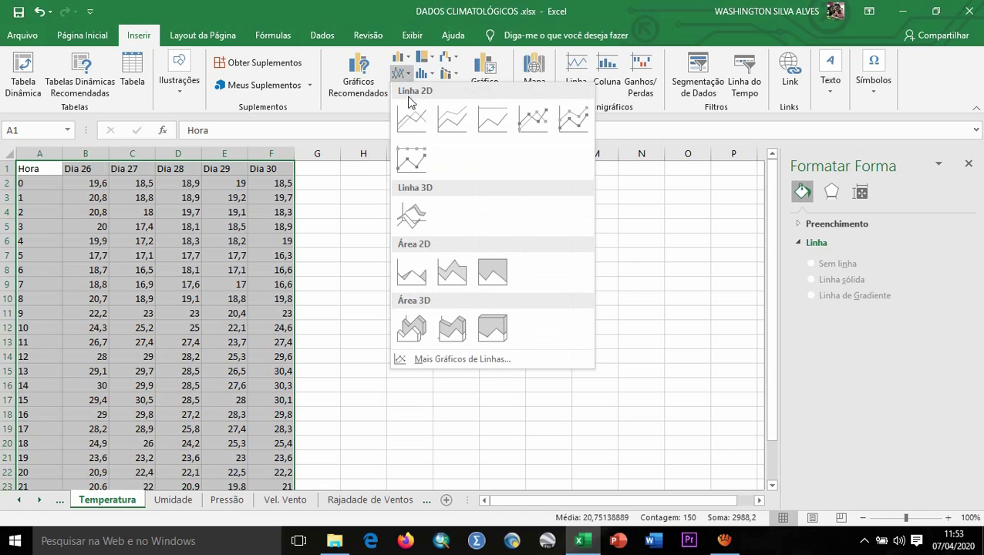
left_click(407, 115)
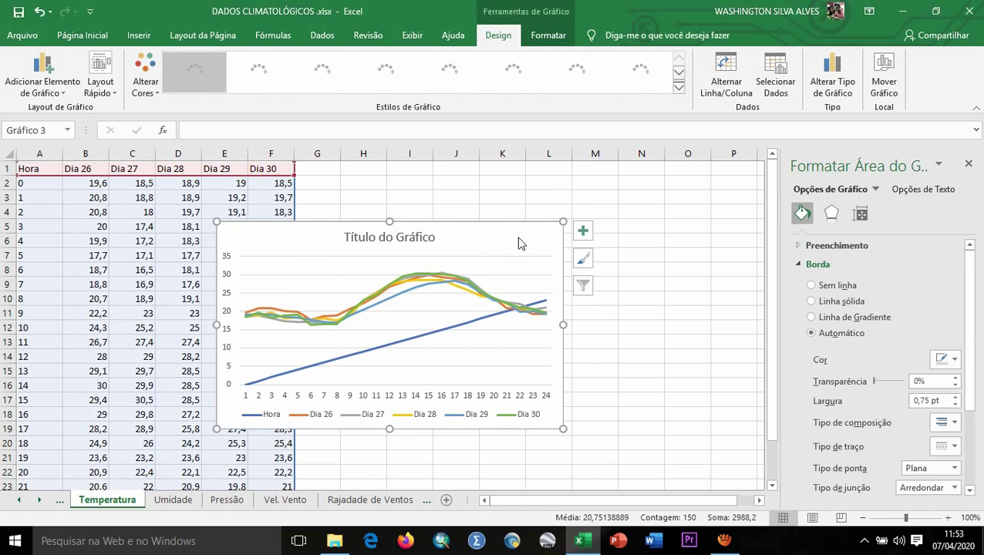
left_click_drag(519, 245, 374, 202)
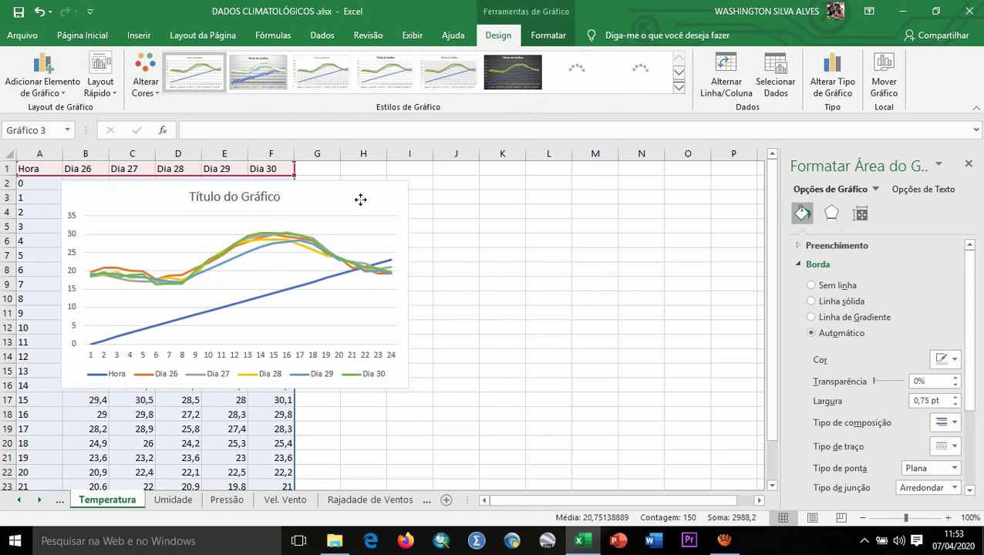
left_click_drag(414, 389, 677, 453)
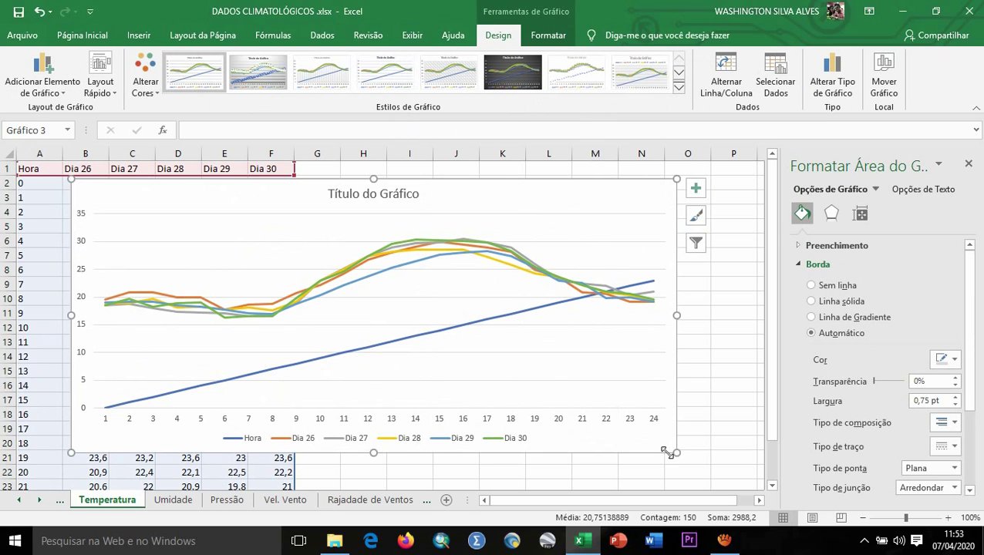
Nudge the temperature chart slightly and delete the Hora series from it
mouse_move(526, 200)
left_mouse_down()
mouse_move(555, 197)
mouse_move(521, 202)
left_mouse_up()
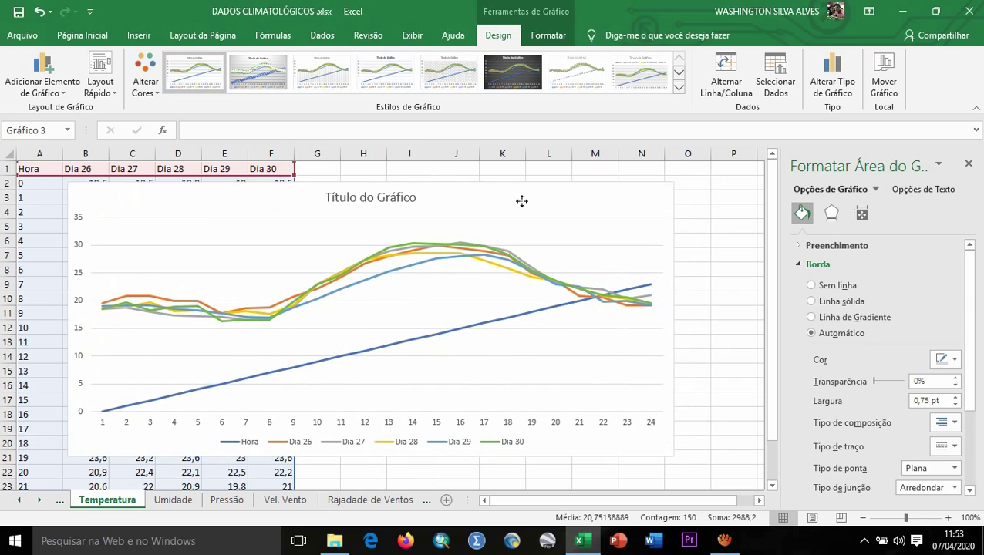
left_click(438, 341)
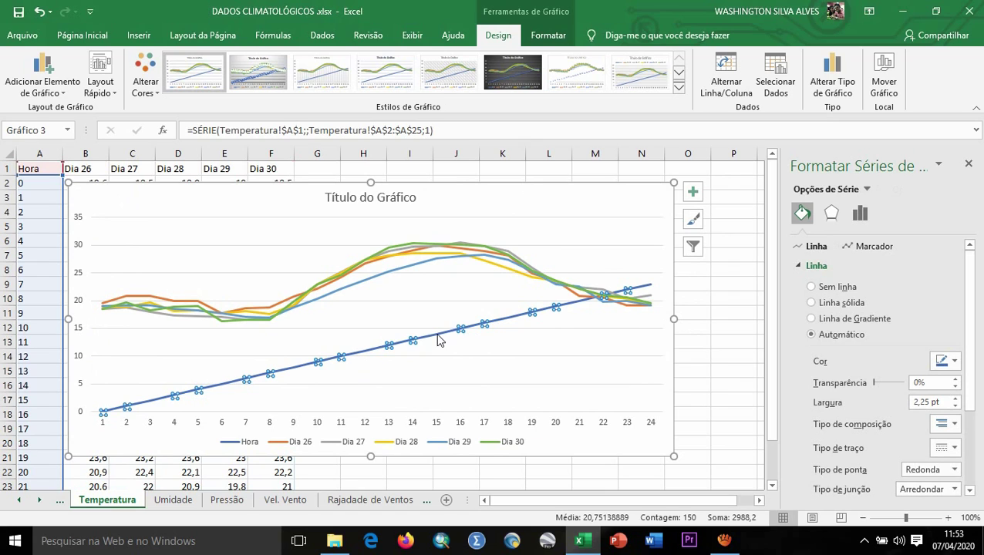
key("Delete")
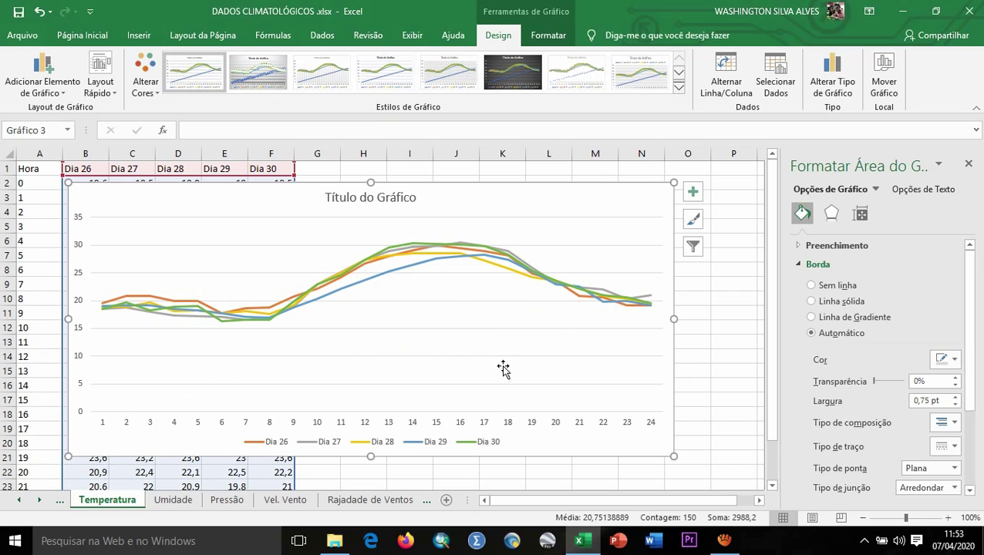
Compare the Hora column with the chart's horizontal axis and examine the vertical temperature axis scale
left_click(26, 169)
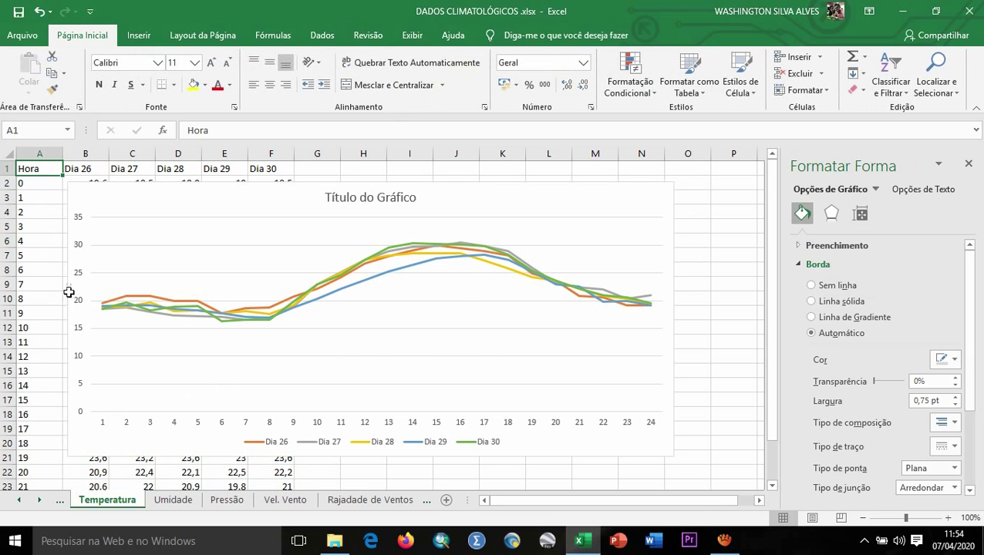
left_click(103, 419)
left_click(103, 420)
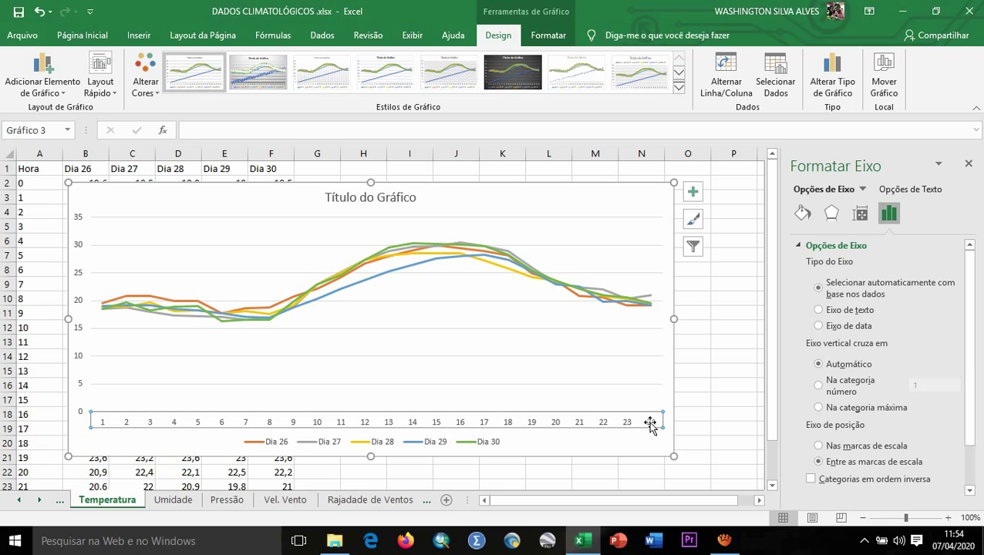
left_click(628, 447)
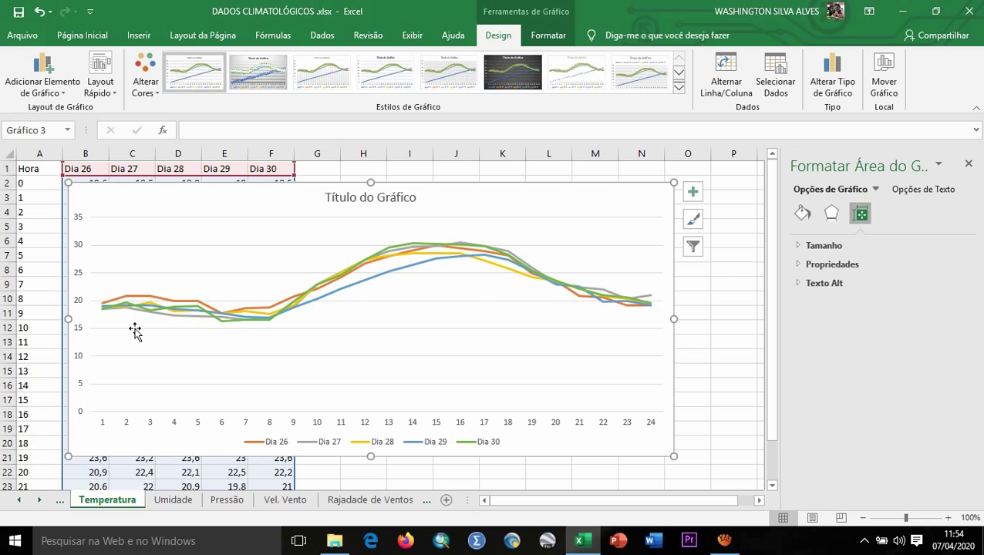
mouse_move(216, 313)
left_click(81, 358)
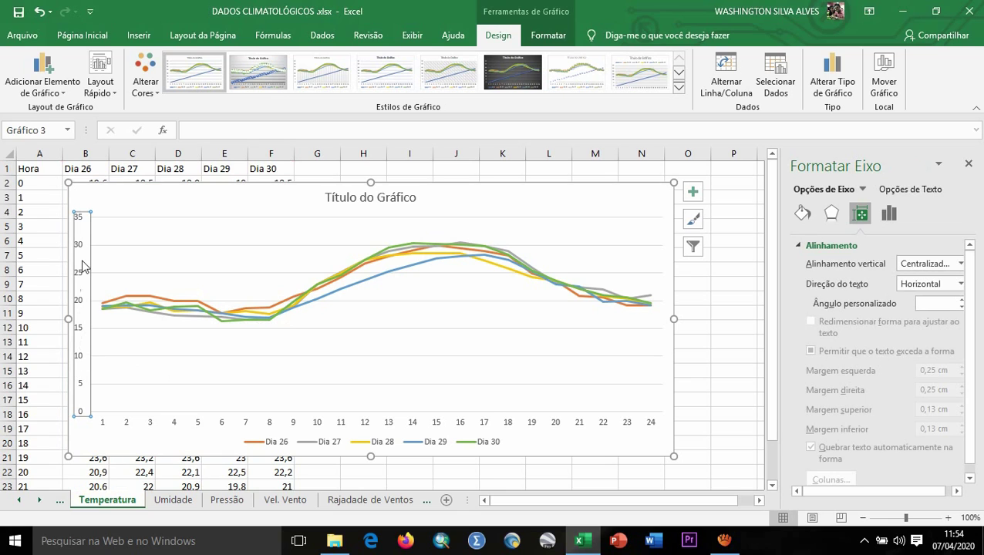
left_click(172, 368)
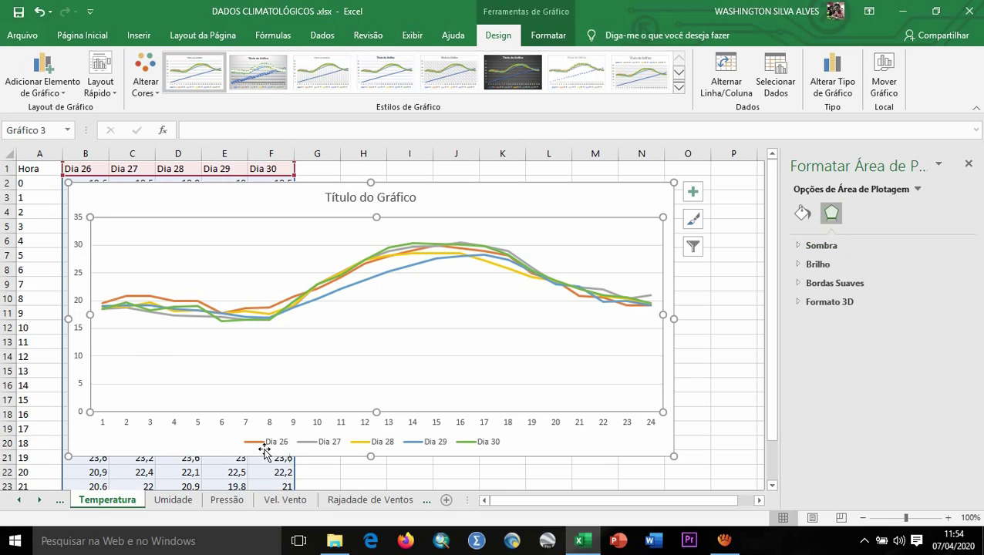
left_click(201, 451)
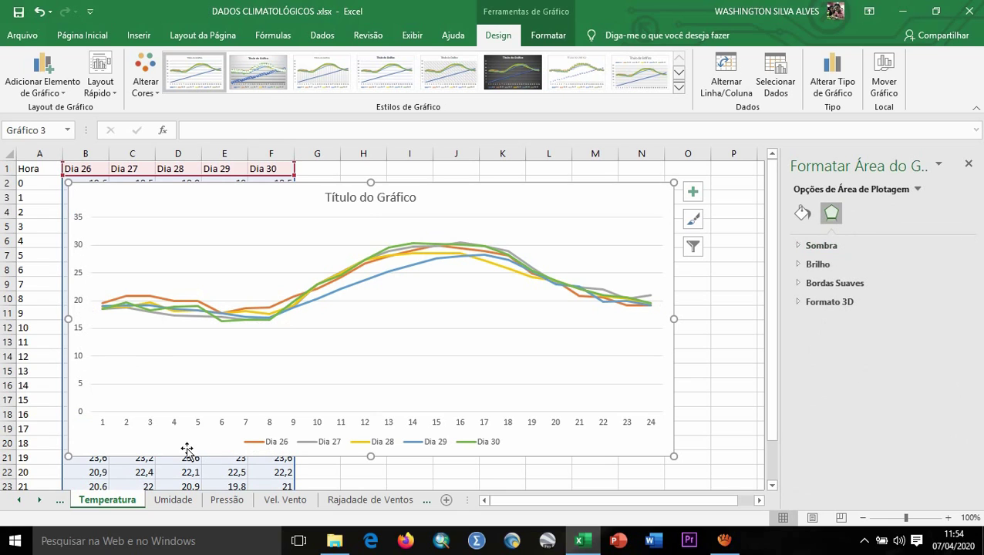
Set the vertical axis limits of the temperature chart to a minimum of 15 and a maximum of 35
left_click(81, 361)
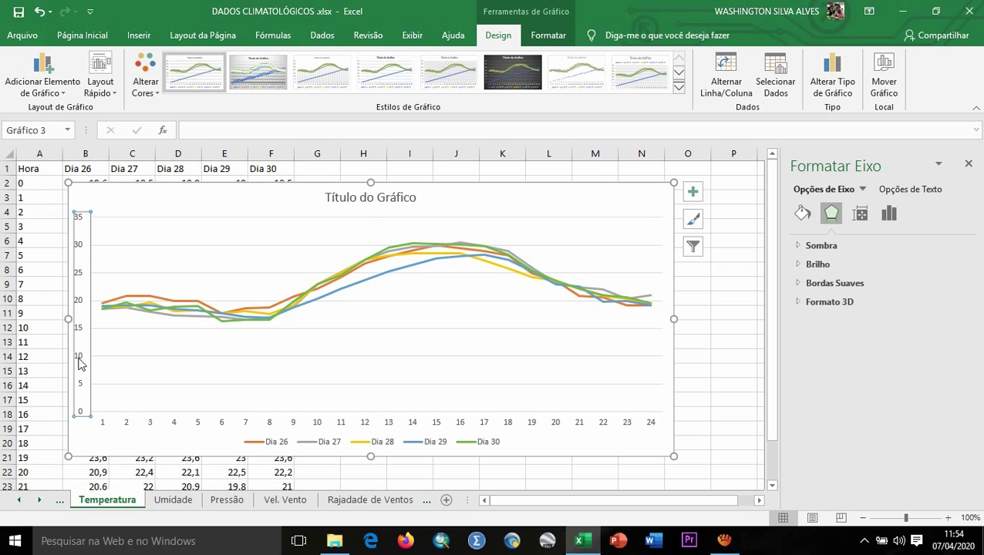
right_click(81, 364)
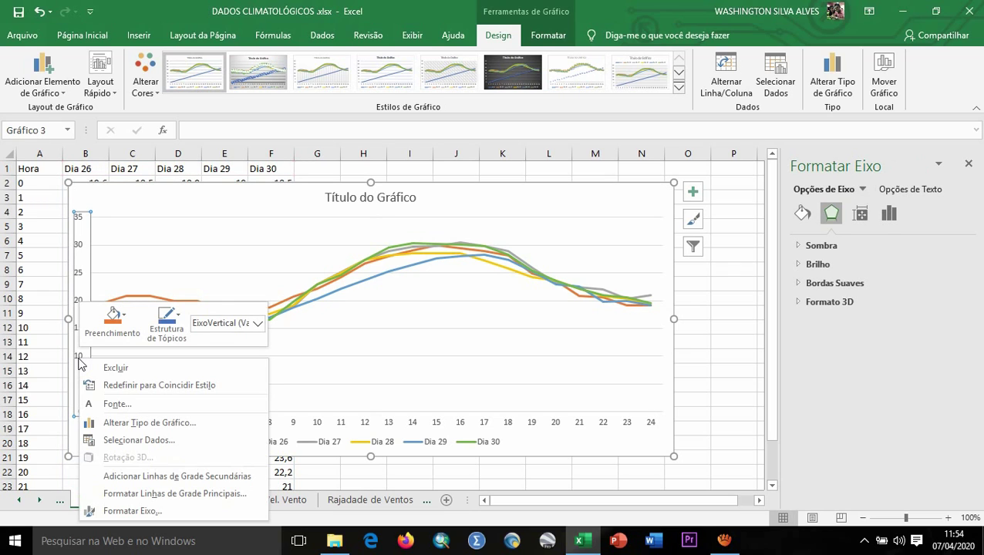
left_click(114, 511)
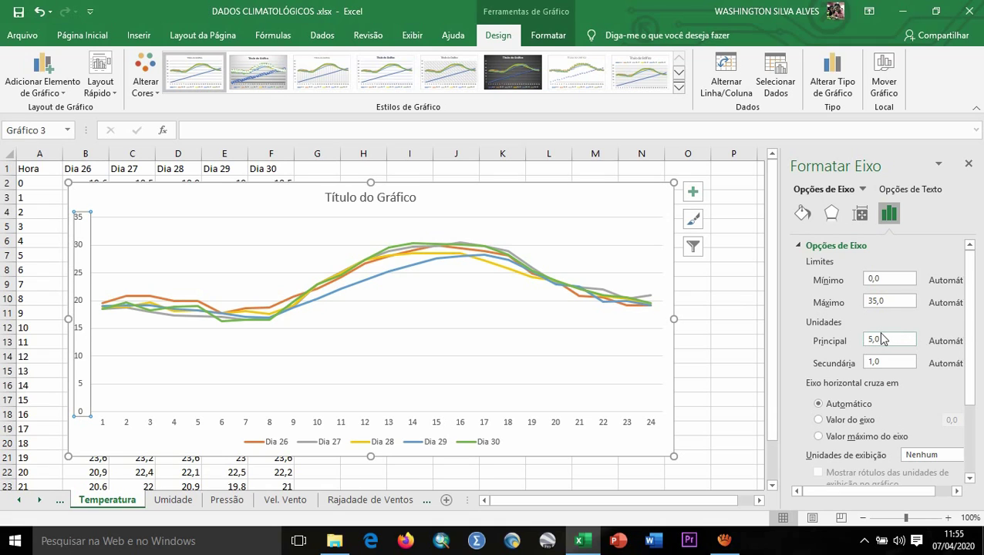
left_click_drag(885, 283, 845, 285)
type("15")
key("Tab")
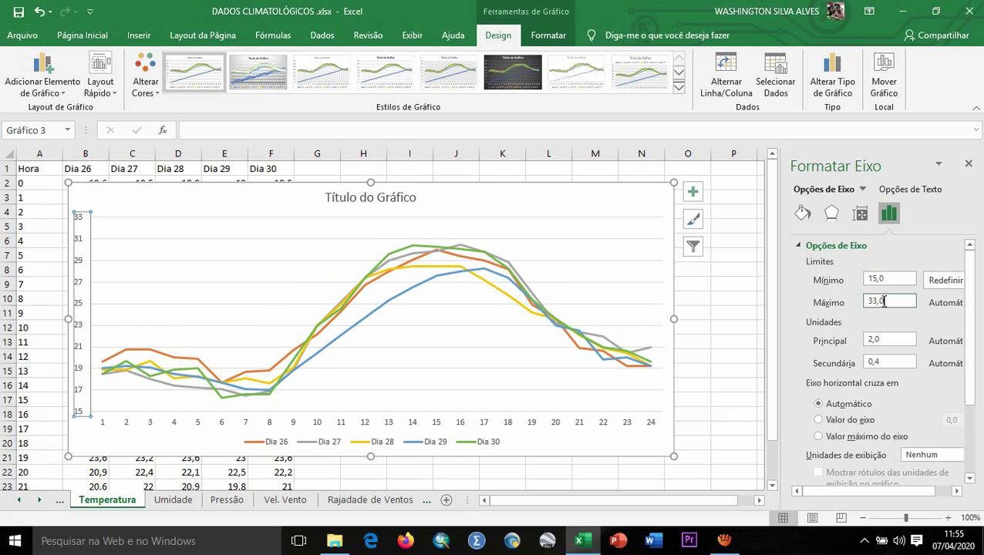
left_click_drag(886, 302, 857, 303)
type("35")
Set the major unit of the chart's vertical axis to 5
left_click(891, 339)
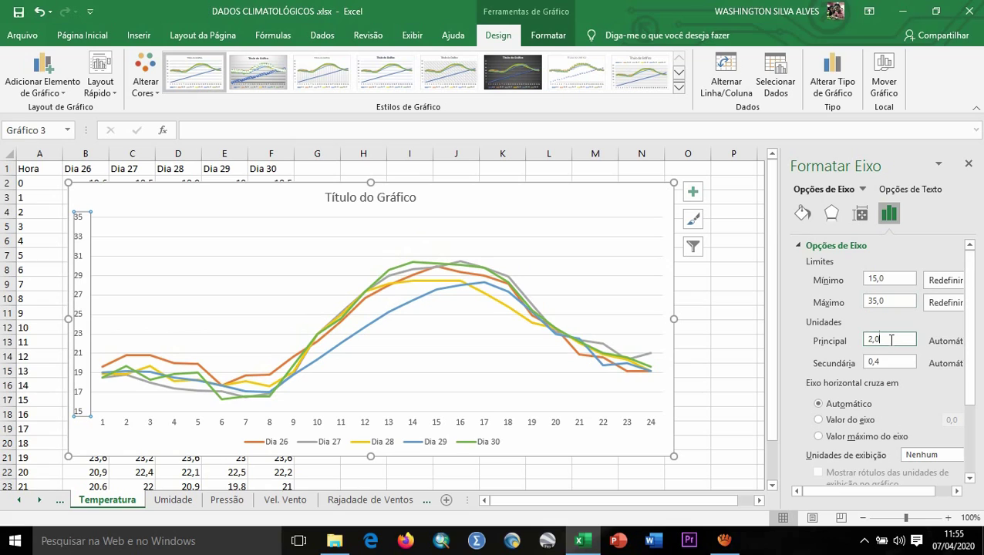
left_click_drag(877, 340, 845, 341)
type("5")
key("Return")
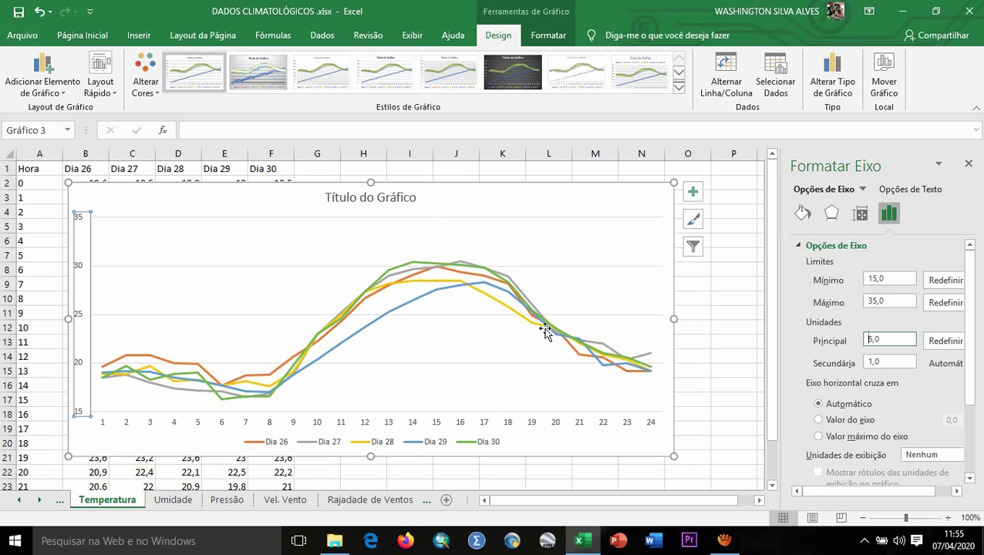
left_click(646, 199)
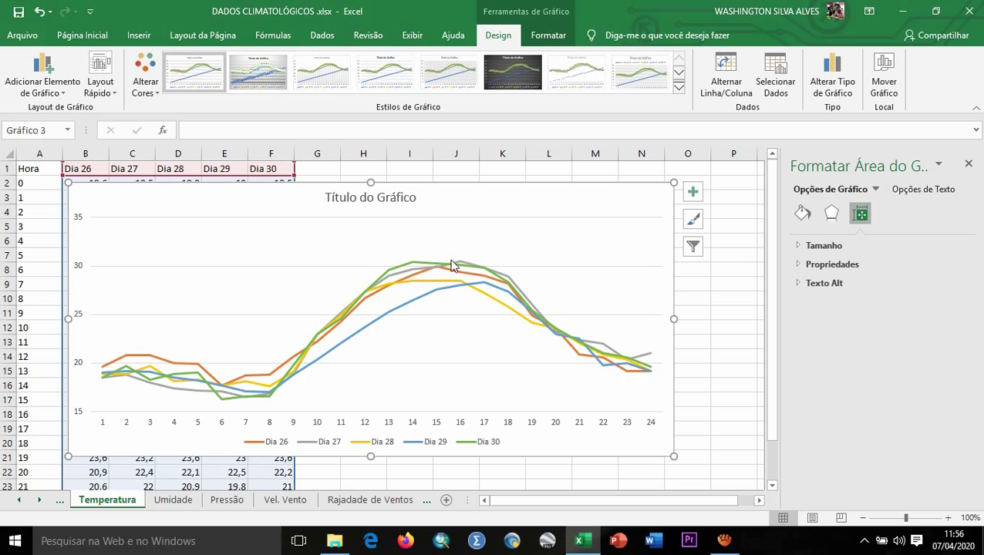
Check the peak of the Dia 27 line and set the vertical axis limits to minimum 14 and maximum 32
mouse_move(452, 264)
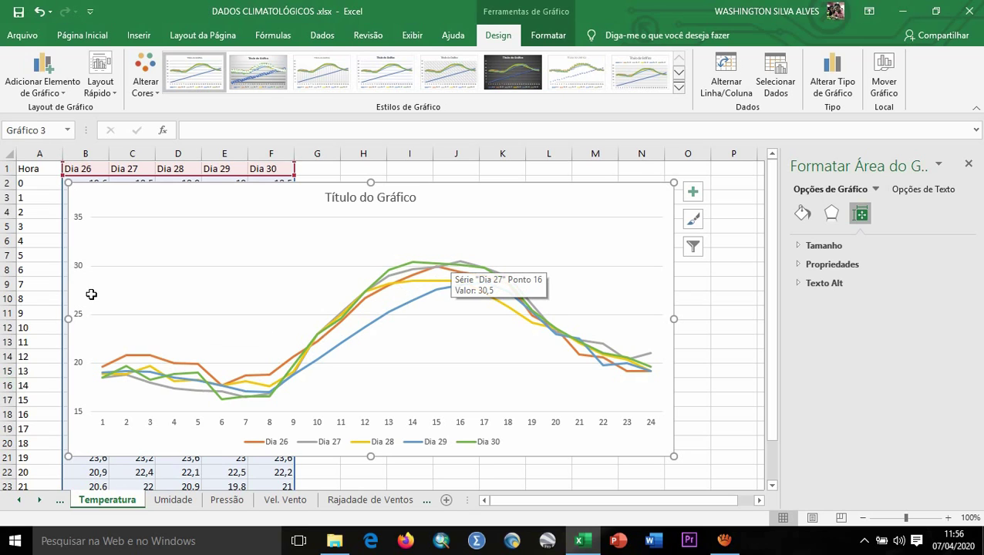
left_click(82, 318)
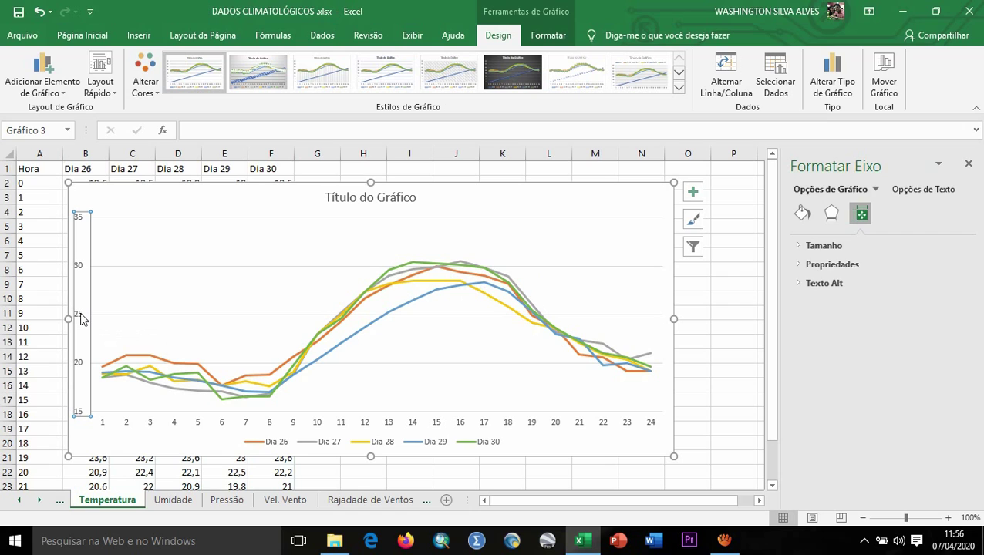
right_click(82, 318)
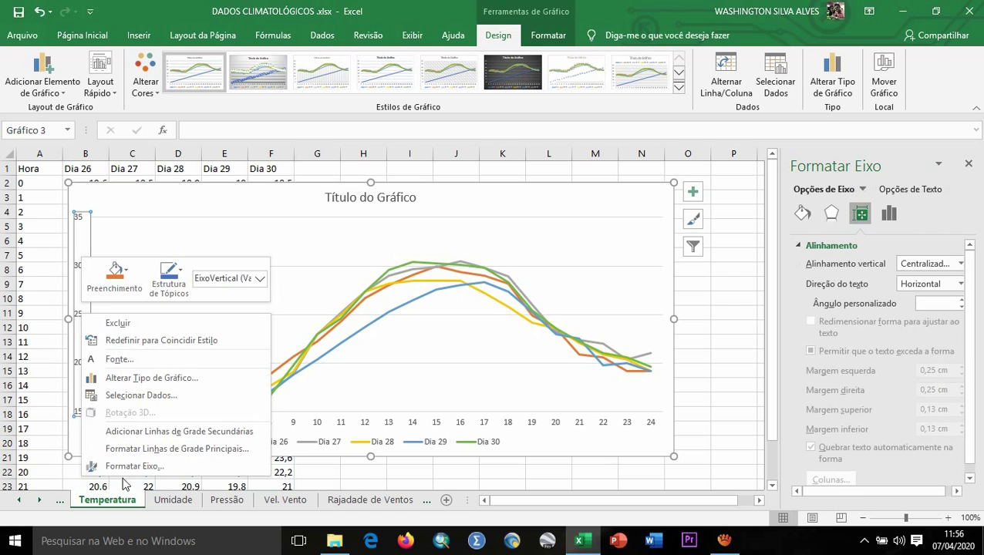
left_click(129, 468)
left_click(887, 283)
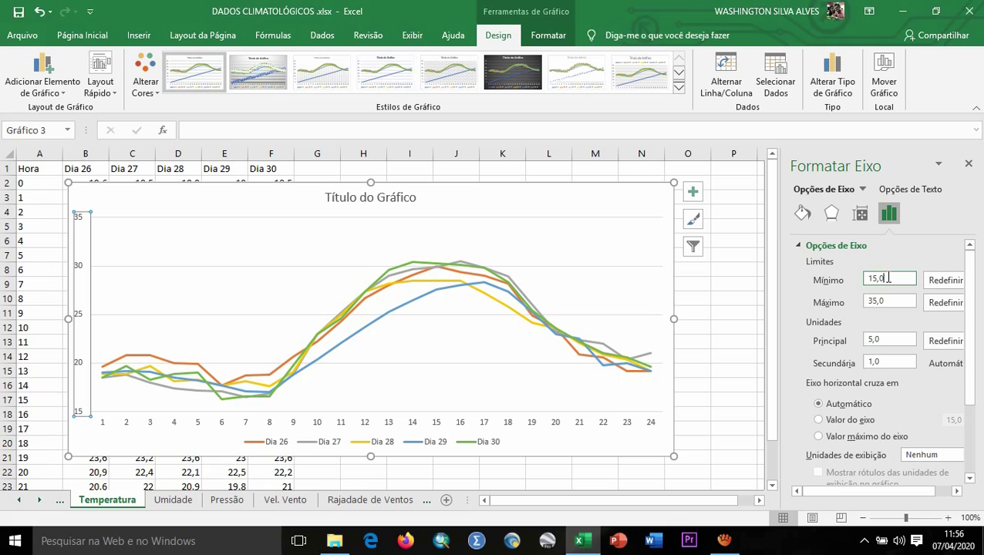
left_click_drag(889, 278, 861, 280)
type("14")
left_click(888, 302)
left_click_drag(887, 303, 862, 301)
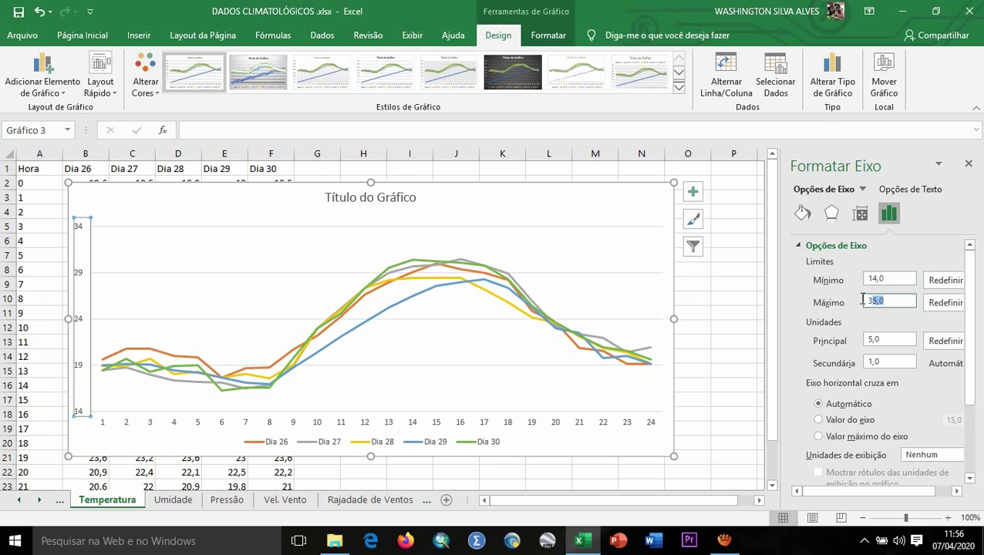
type("32")
Set the vertical axis major unit to 2 and deselect the chart
left_click(884, 340)
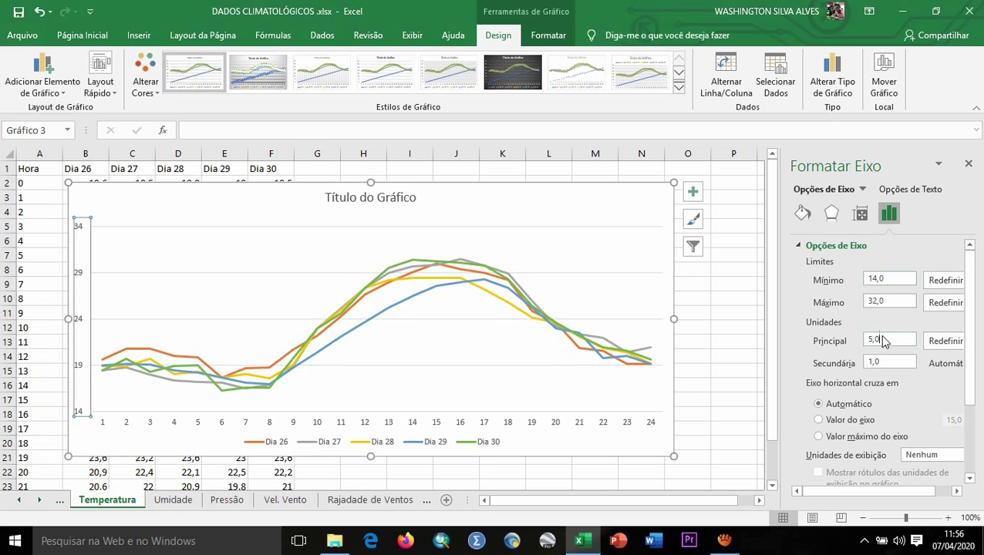
left_click_drag(873, 340, 857, 341)
type("2")
key("Return")
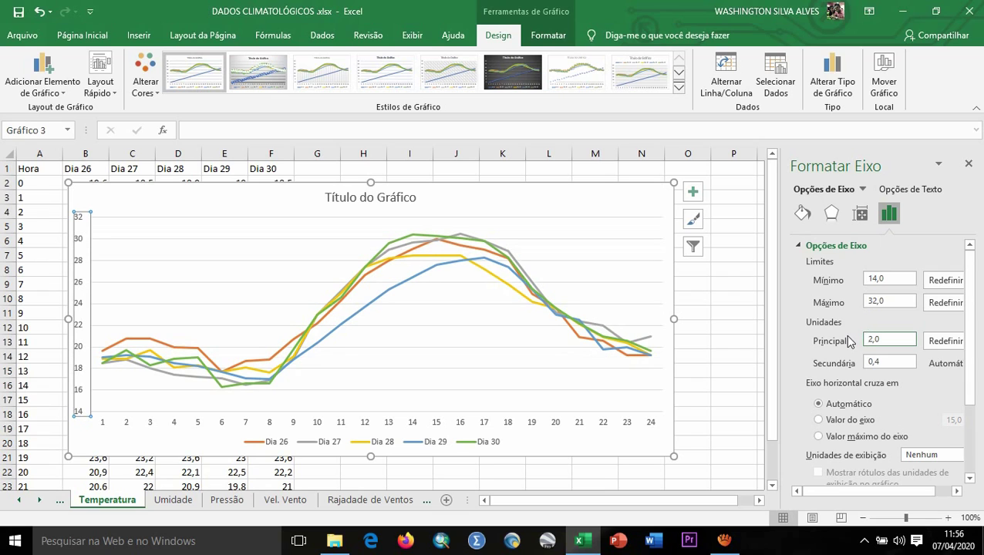
left_click(735, 328)
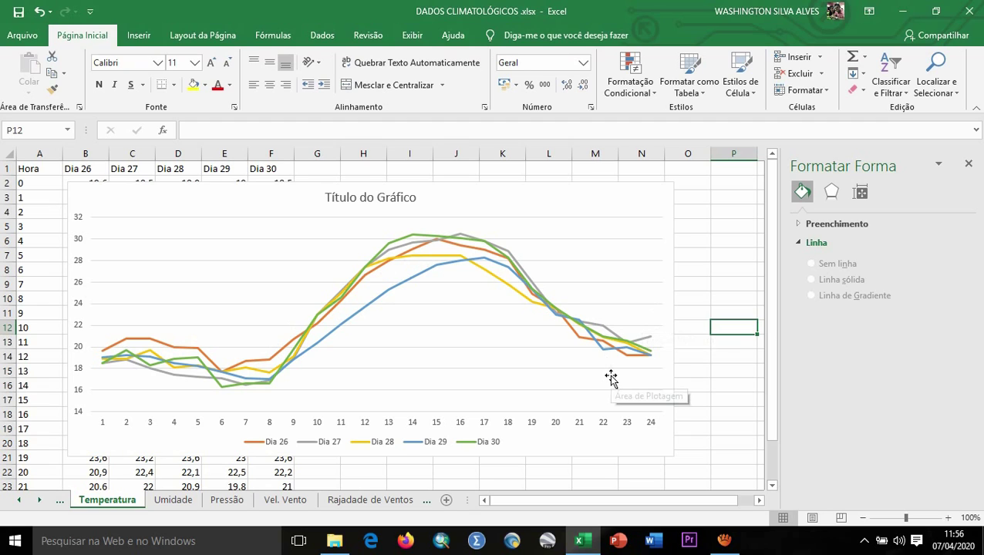
Replace the placeholder chart title with "Temperatura (°C)"
left_click(563, 198)
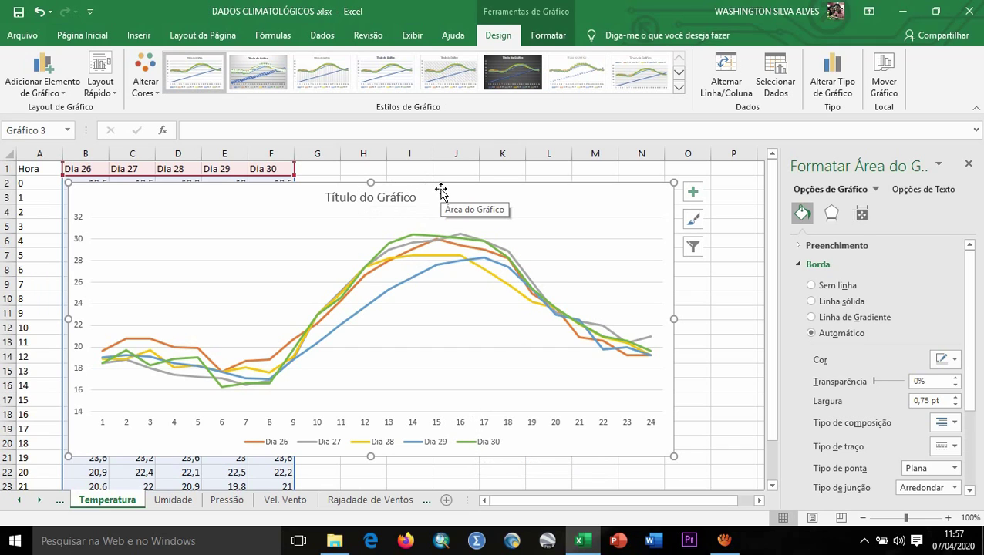
left_click(714, 322)
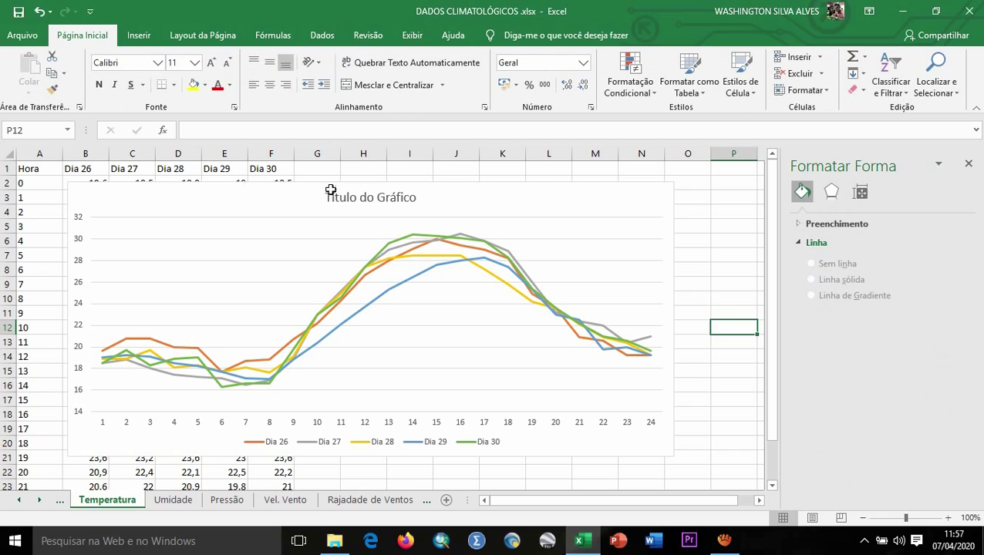
left_click(381, 196)
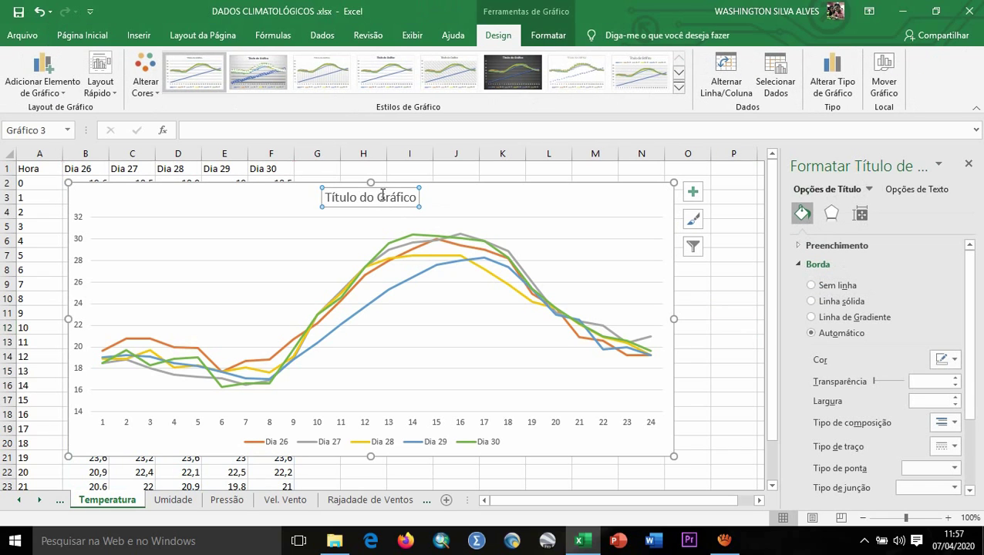
type("Tem")
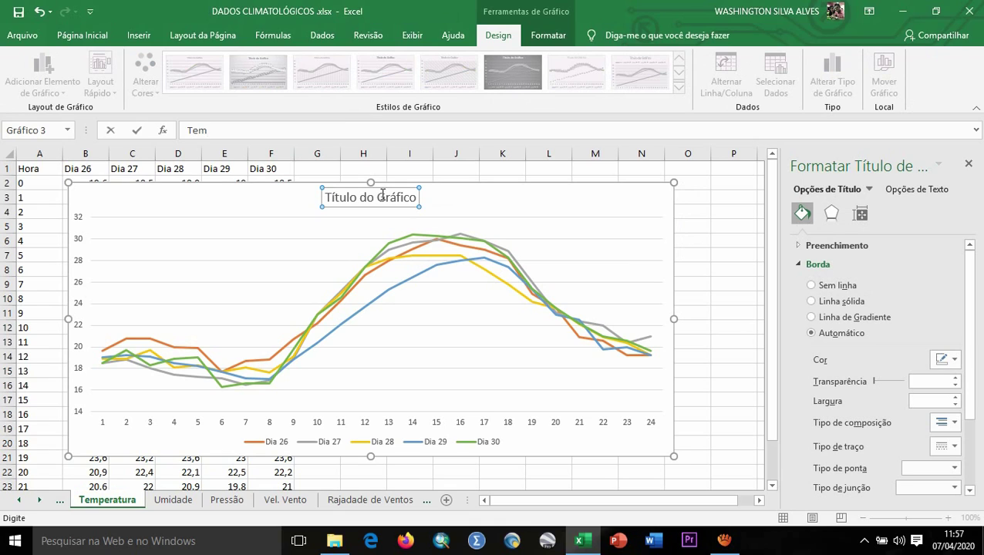
type("peratura (°C")
key("Return")
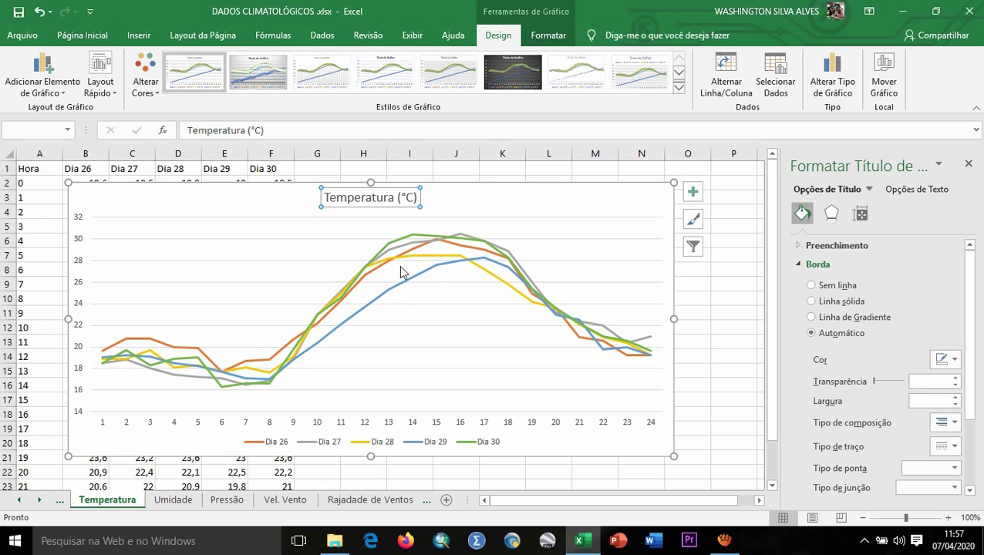
left_click(532, 202)
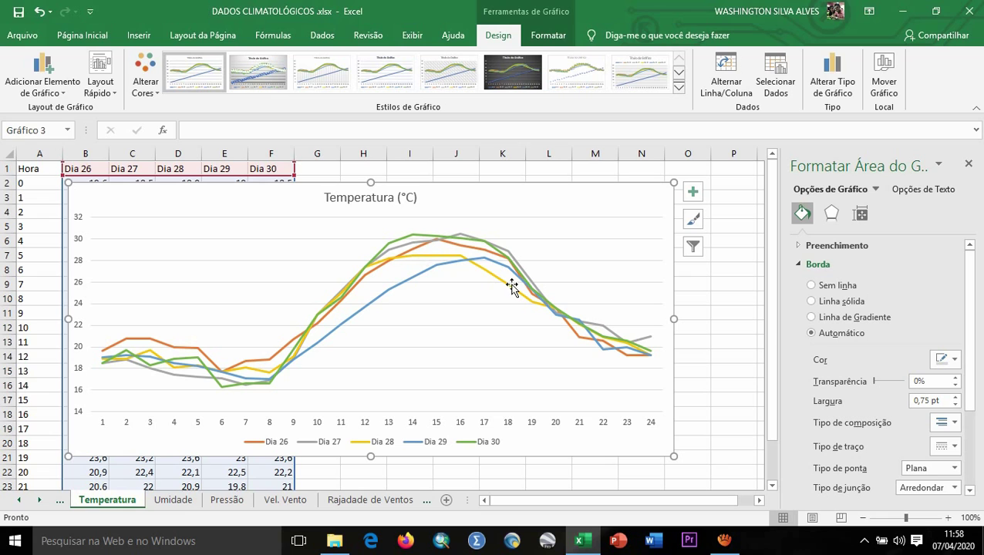
left_click(752, 355)
left_click(618, 239)
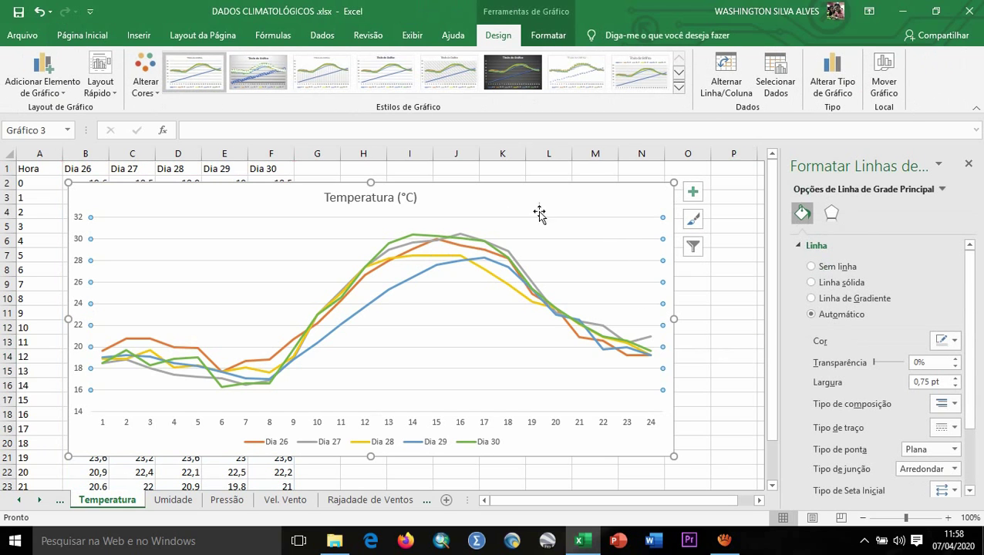
left_click(454, 197)
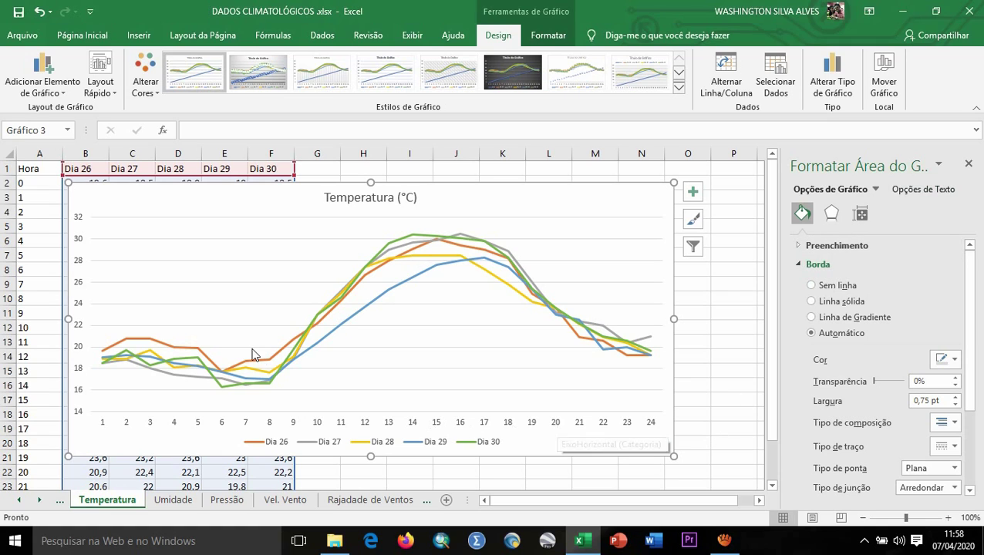
Select the chart's horizontal axis and look at the commands available for it without applying any
left_click(555, 424)
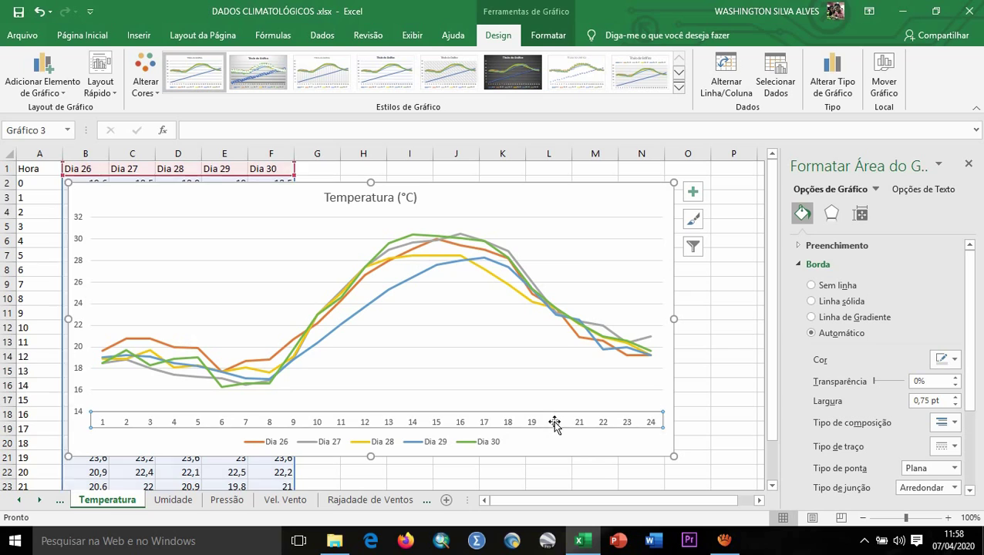
right_click(557, 427)
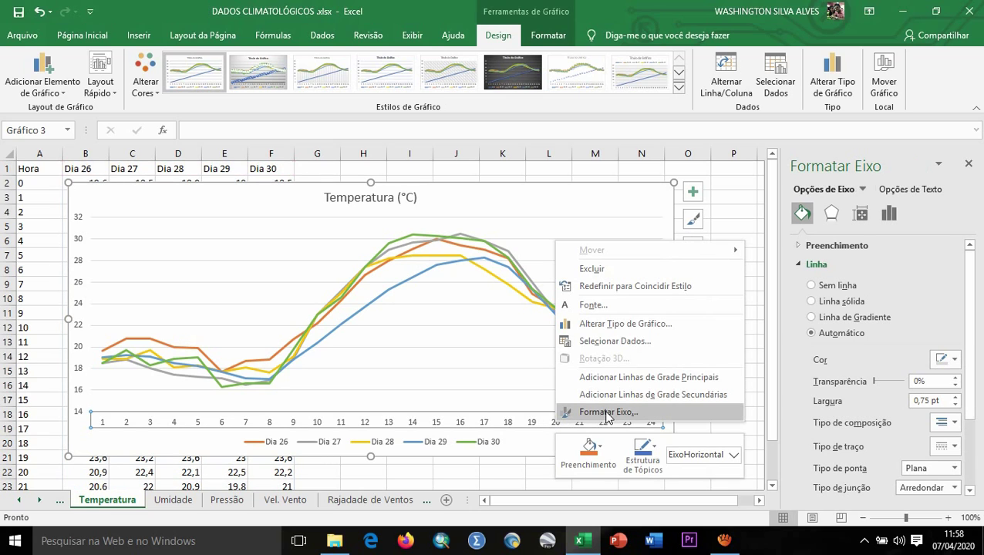
left_click(738, 204)
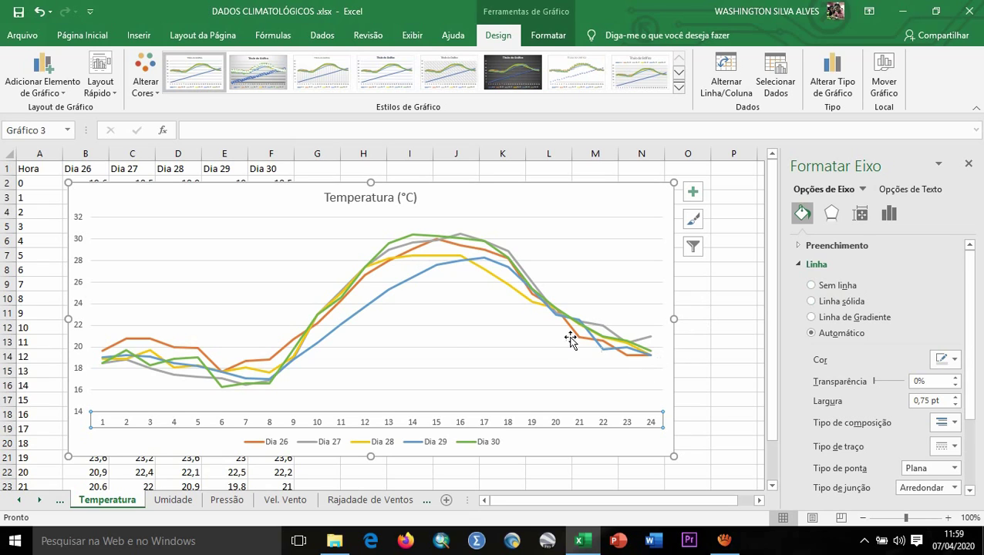
Select the whole chart and set the font of all its text to Times New Roman, trying Arial first
left_click(171, 196)
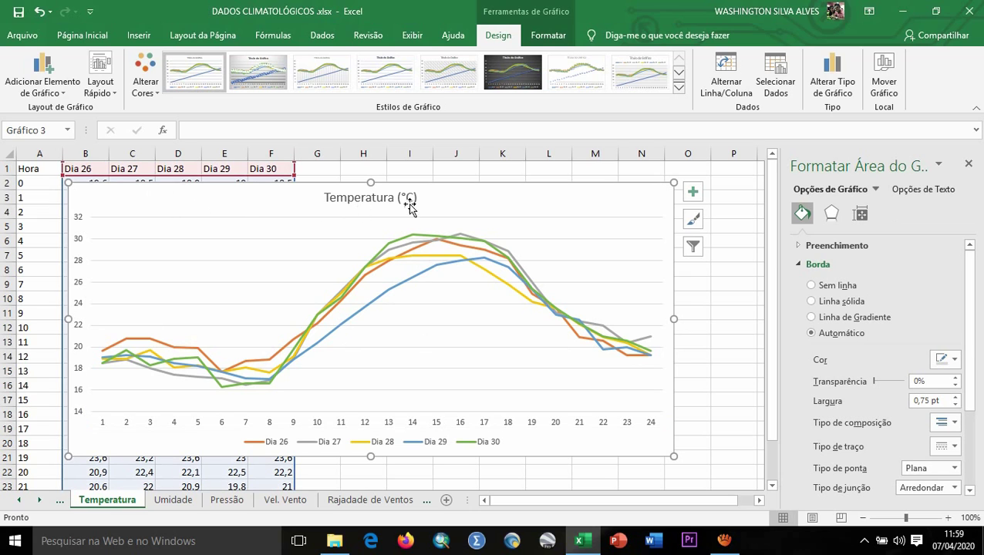
left_click(99, 39)
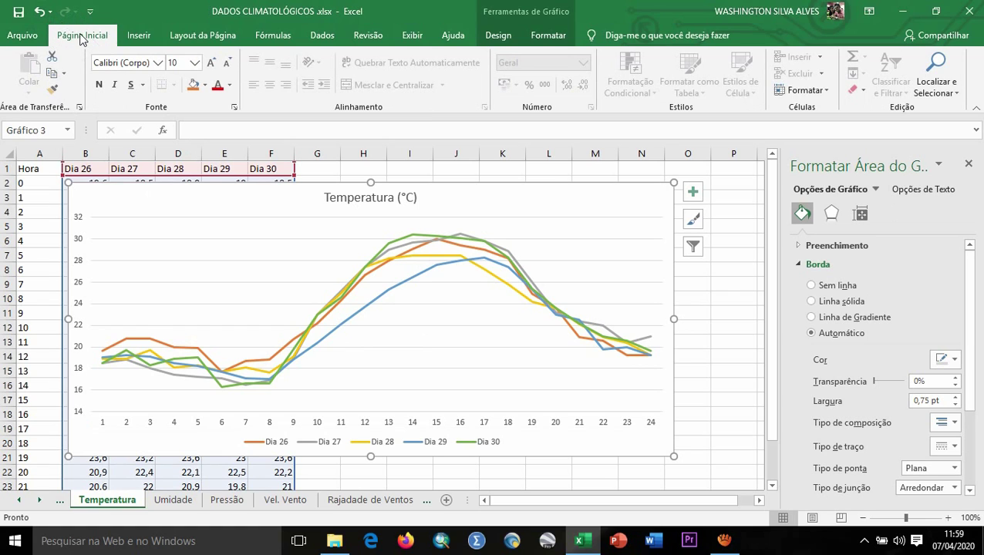
left_click(157, 63)
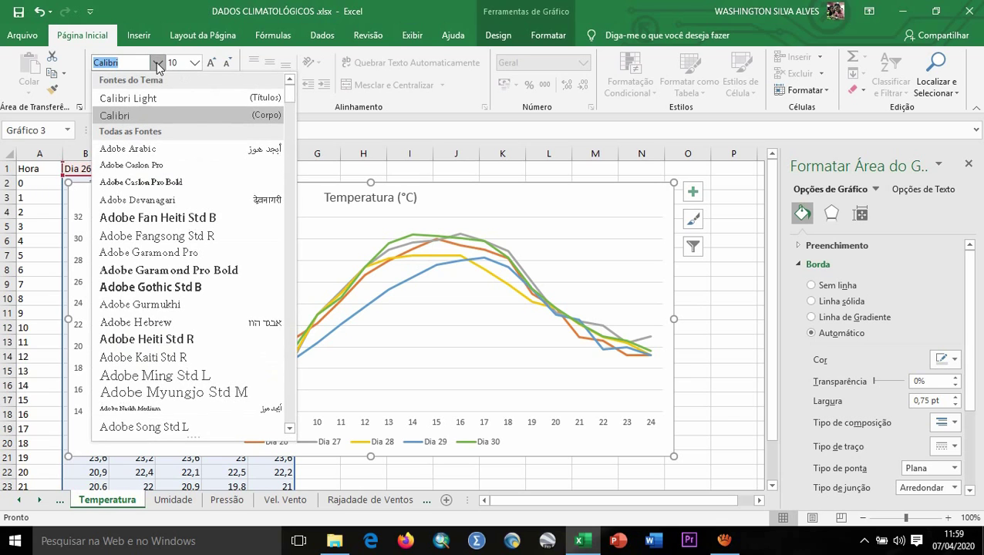
type("Ar")
key("Return")
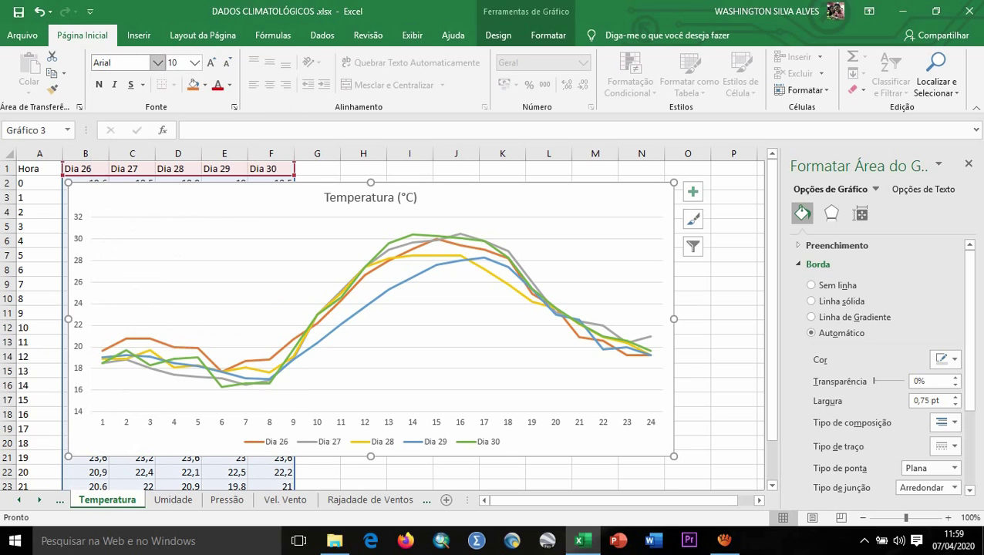
left_click(156, 63)
type("Times New Ro")
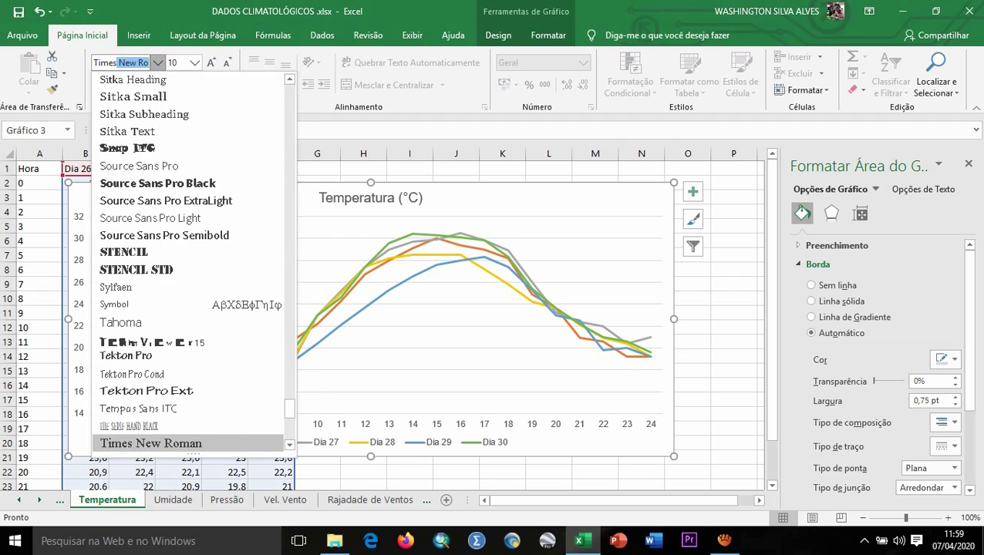
key("Return")
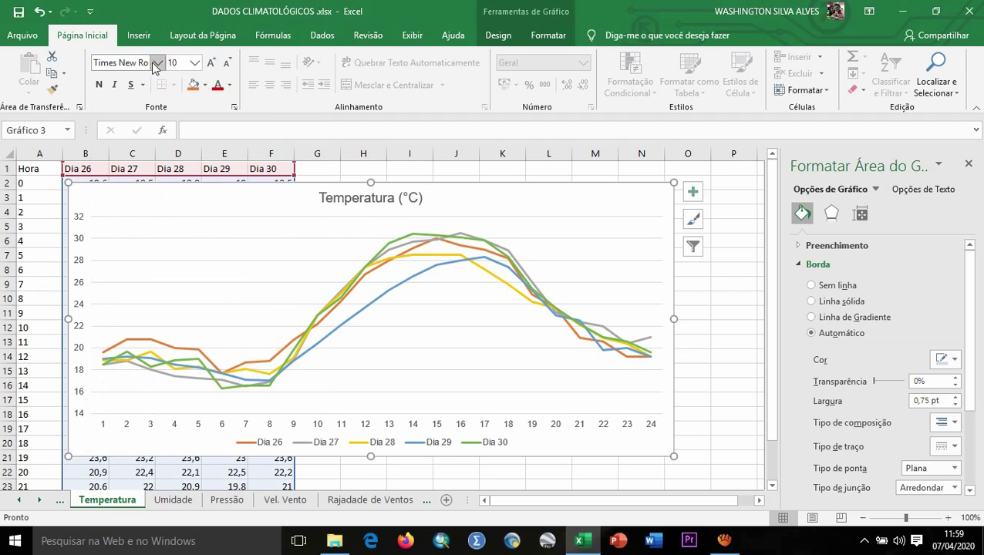
Set the text of the whole chart to size 12 and the automatic black font colour
left_click(195, 63)
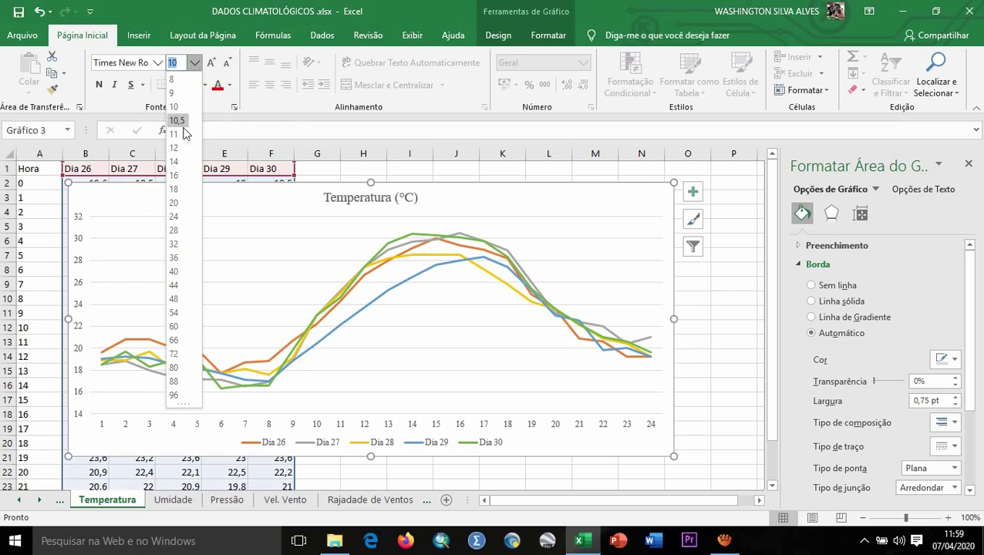
left_click(183, 149)
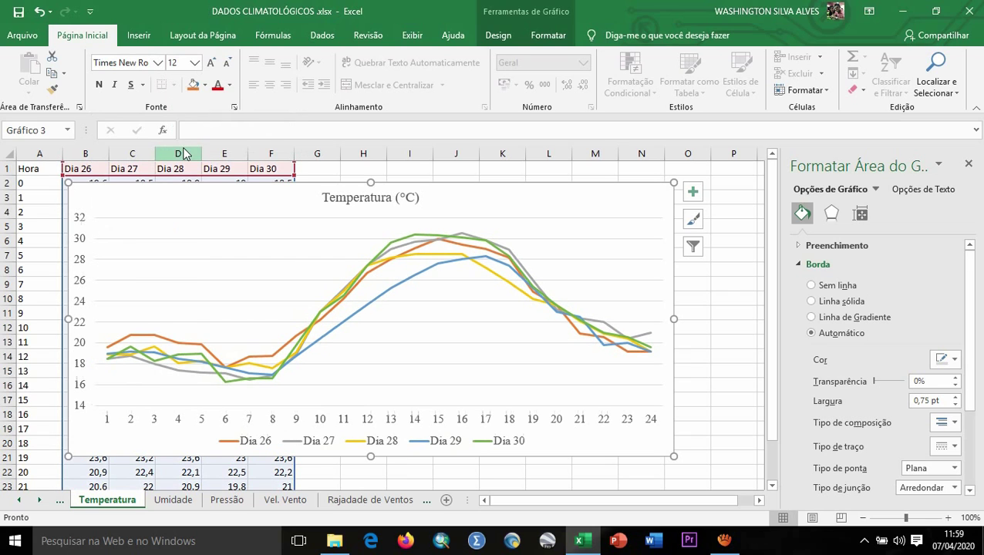
left_click(229, 86)
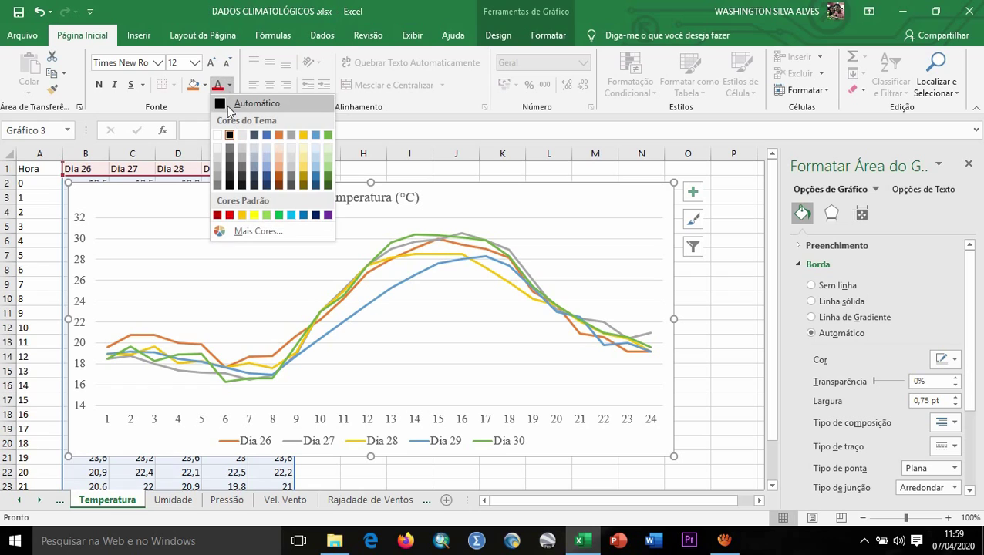
left_click(225, 105)
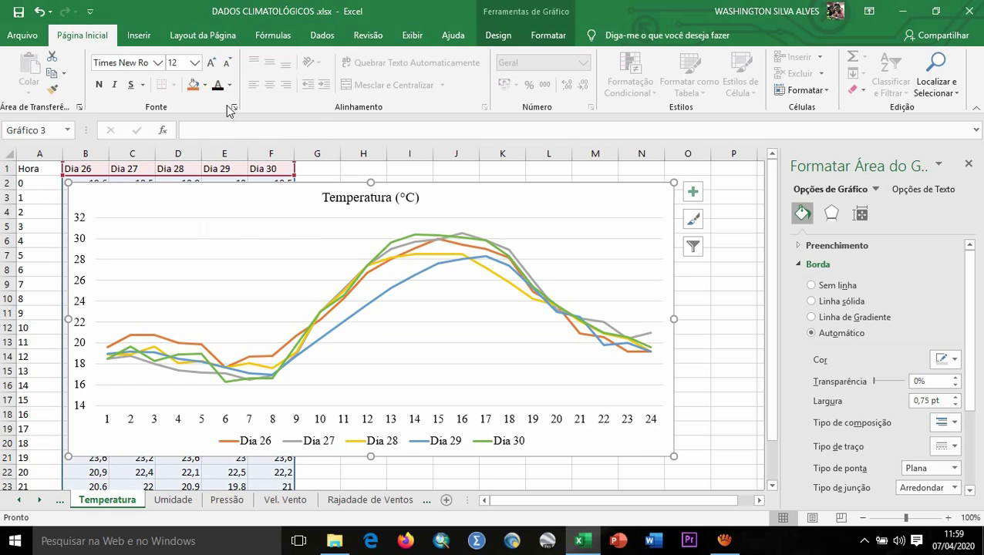
Make the chart title "Temperatura (°C)" bold
left_click(375, 198)
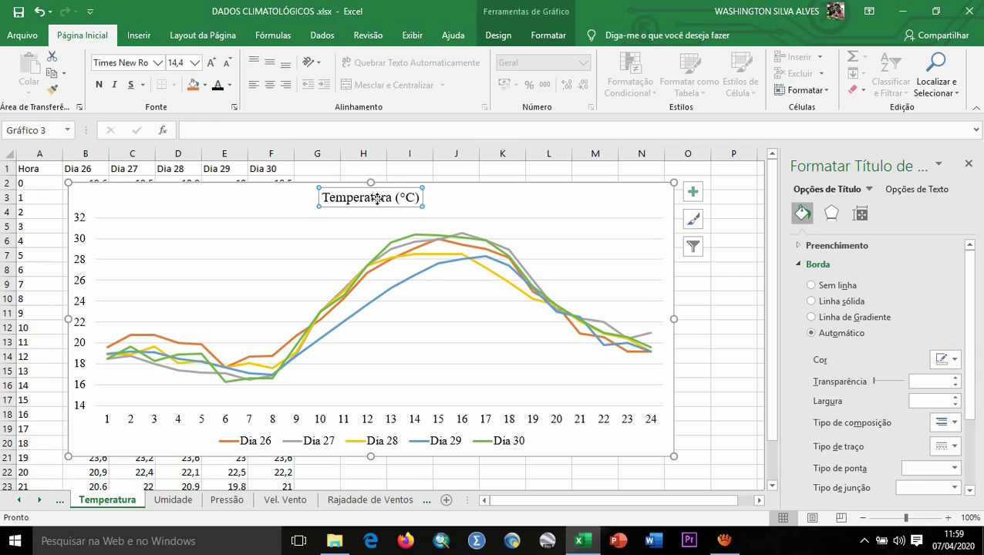
left_click(99, 85)
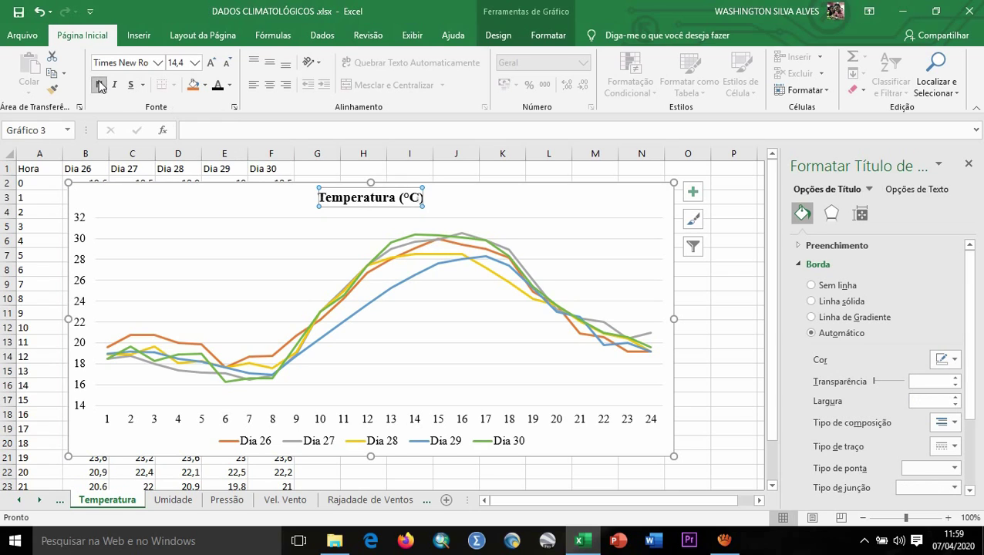
left_click(572, 206)
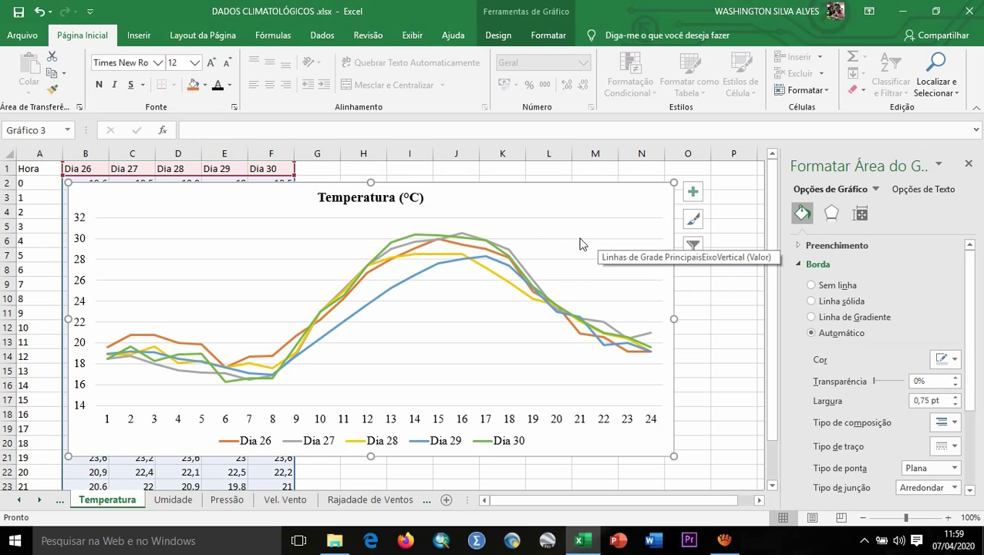
left_click(690, 294)
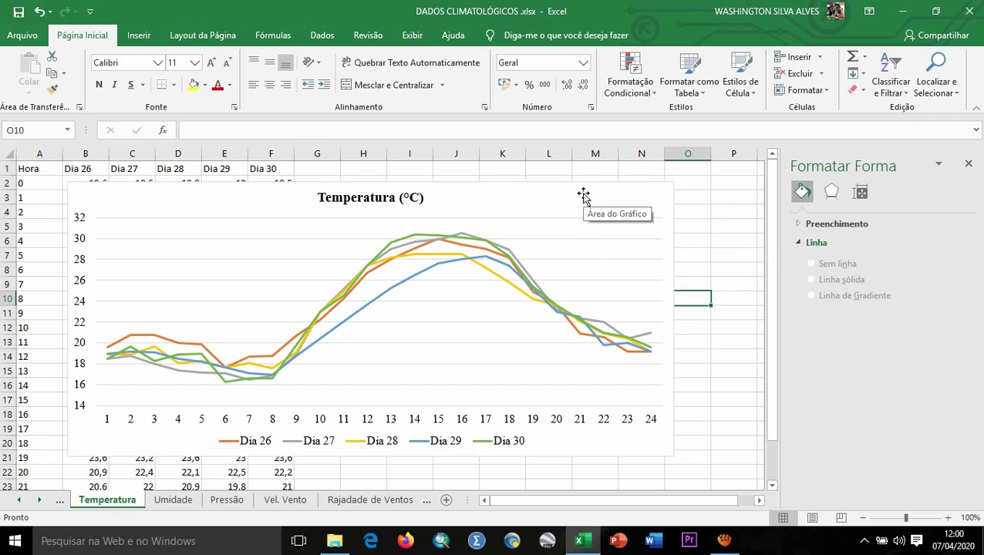
left_click(467, 196)
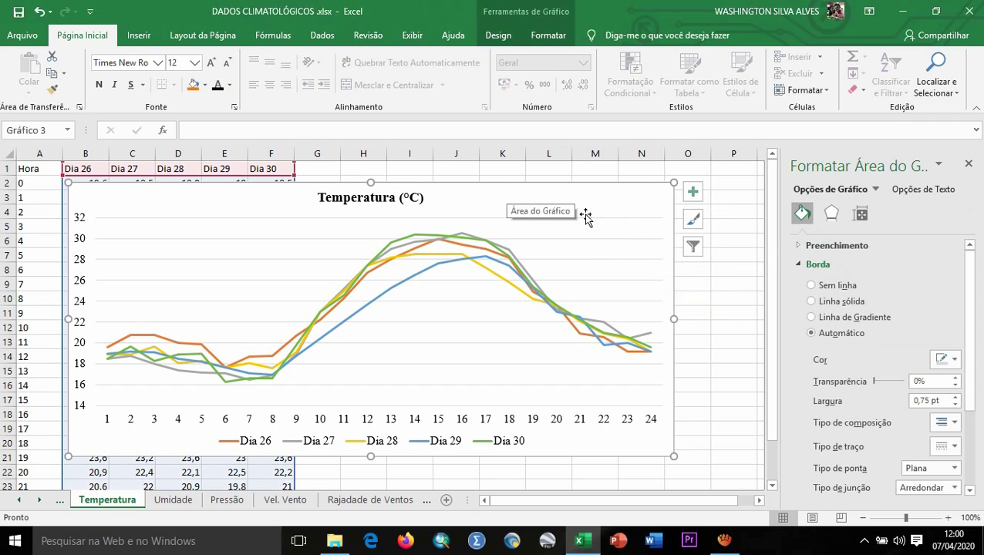
left_click(745, 200)
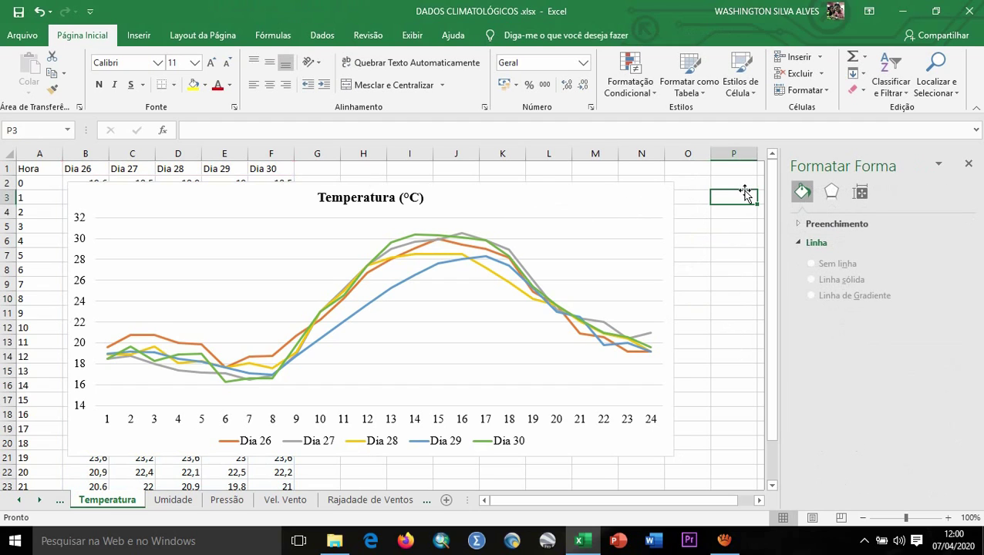
Give the chart area a solid black border line and deselect the chart
left_click(562, 198)
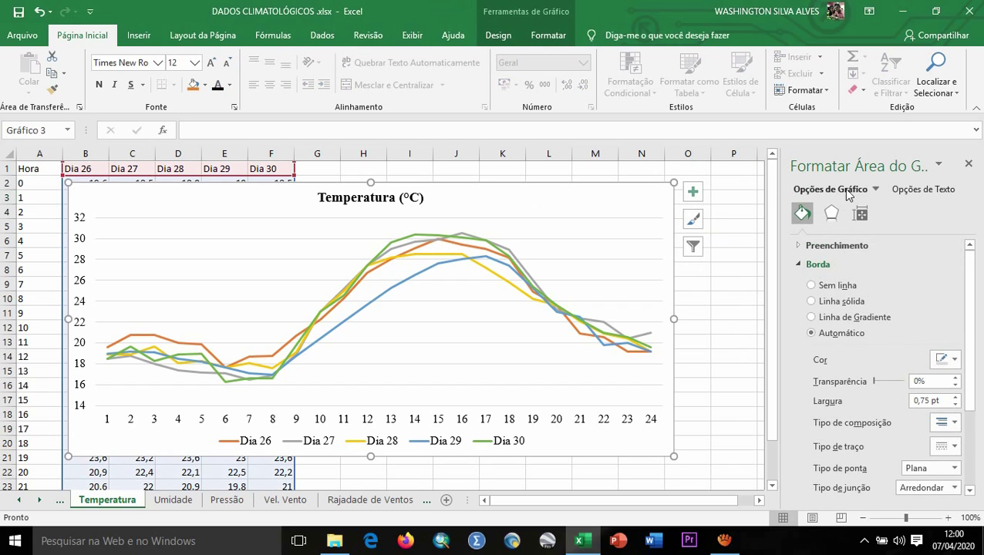
right_click(635, 198)
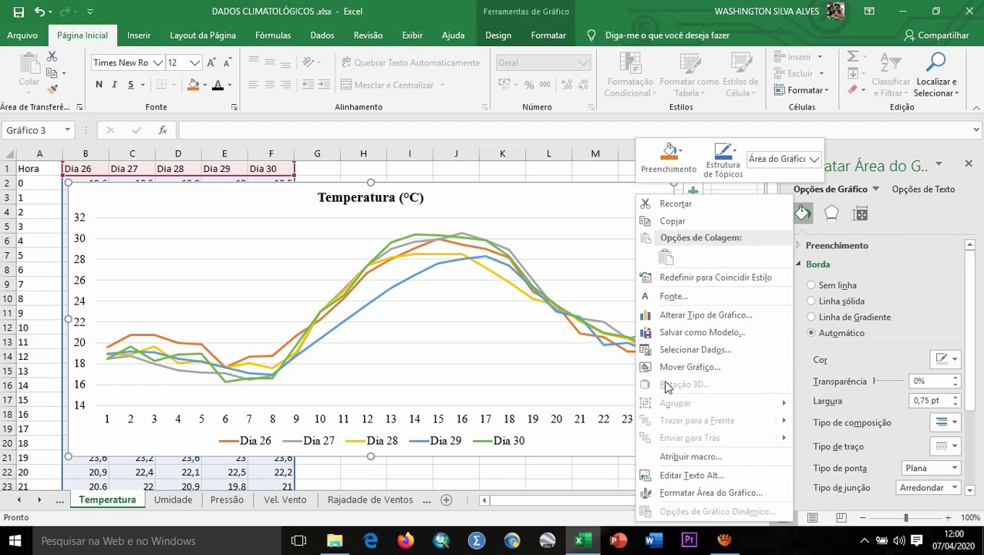
left_click(694, 497)
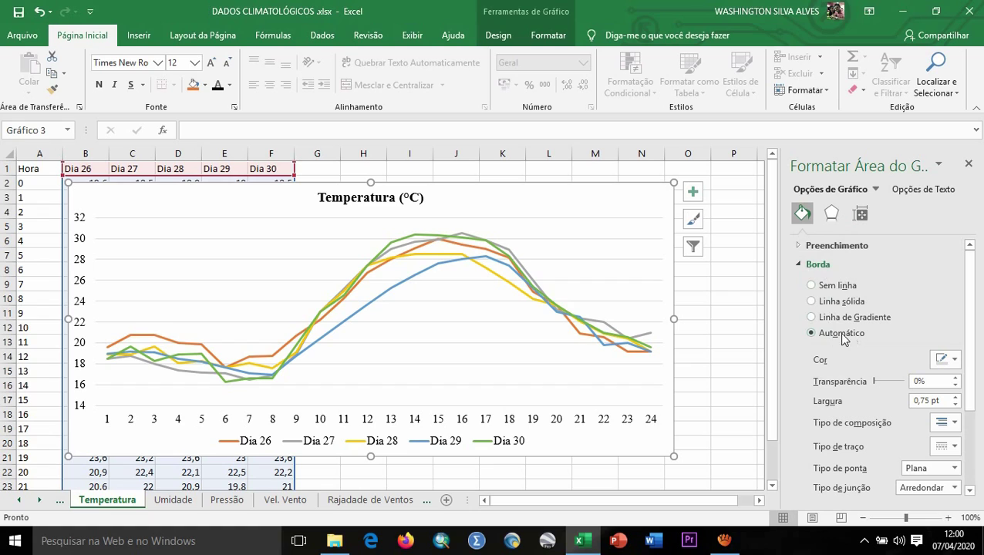
left_click(822, 304)
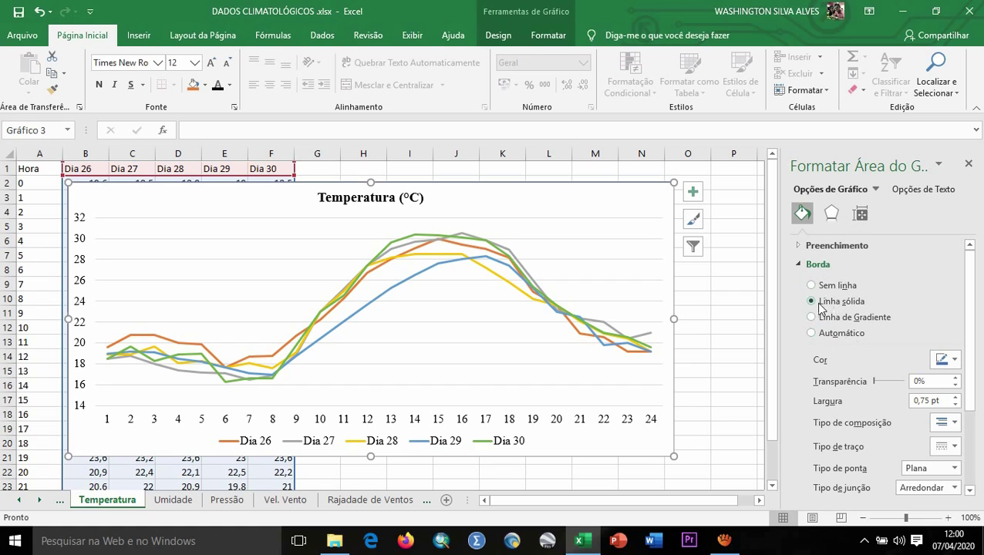
left_click(953, 361)
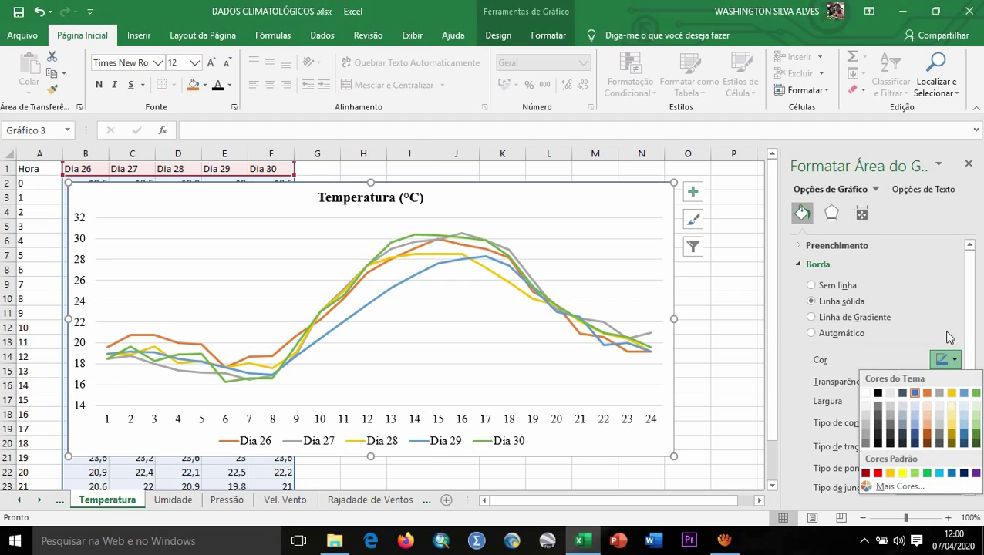
left_click(877, 387)
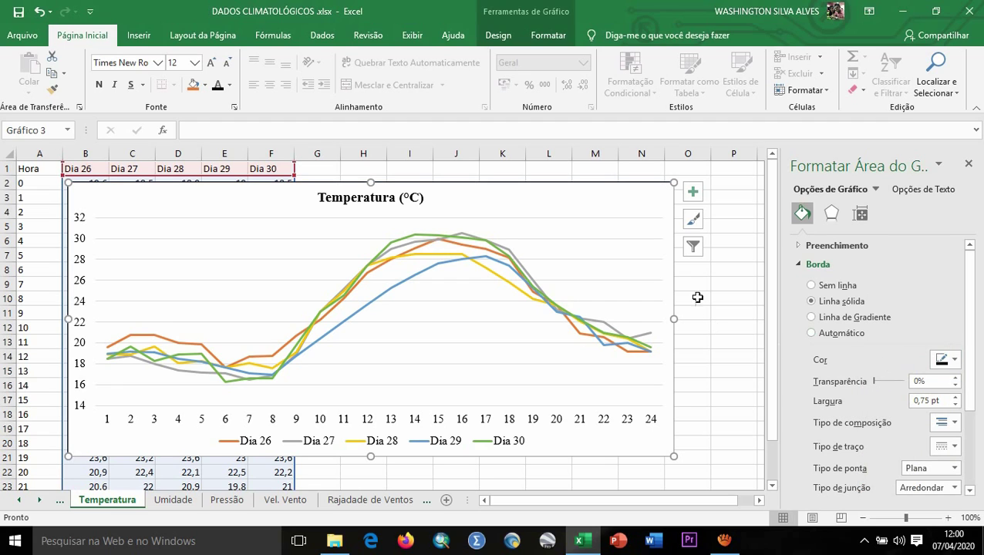
left_click(741, 269)
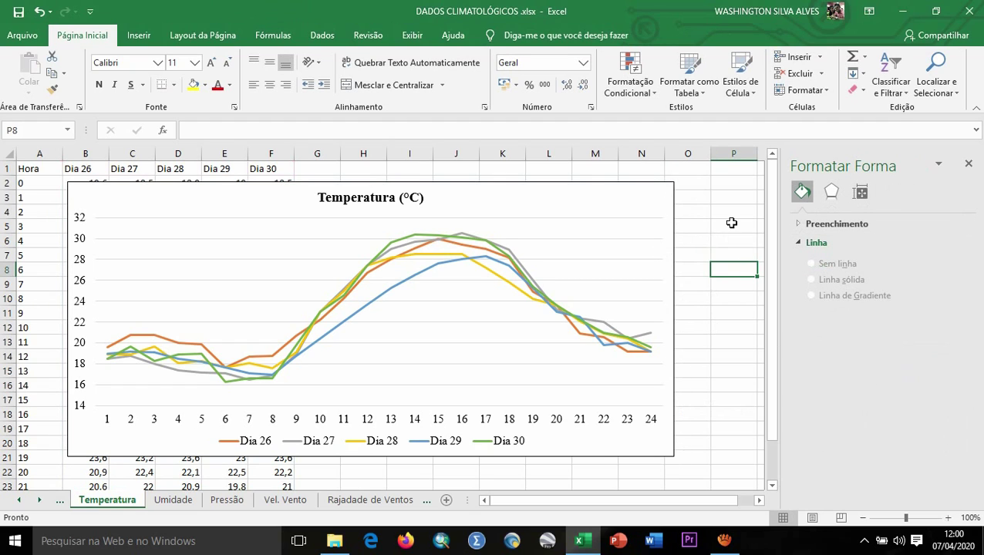
Close the chart area's formatting options and reopen them for the same chart
left_click(590, 197)
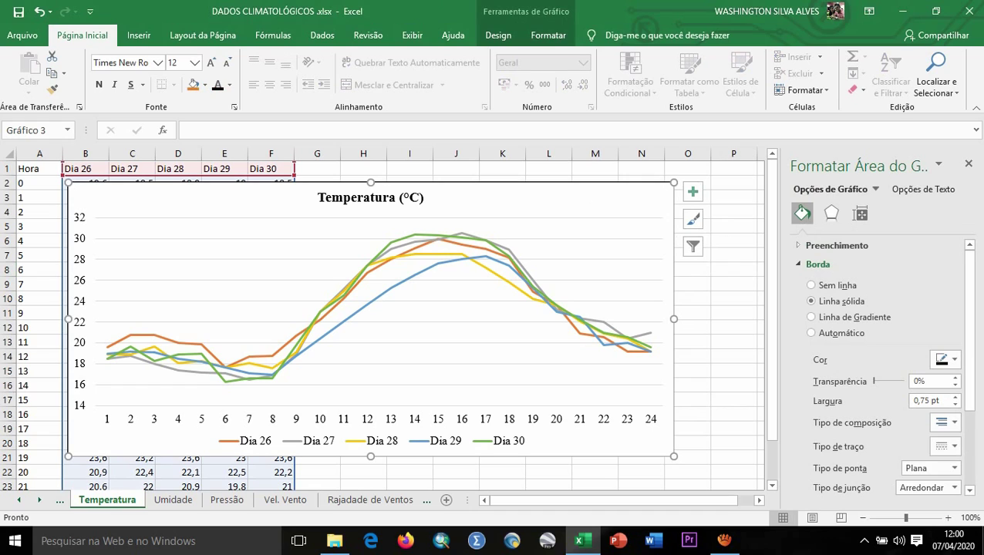
left_click(969, 164)
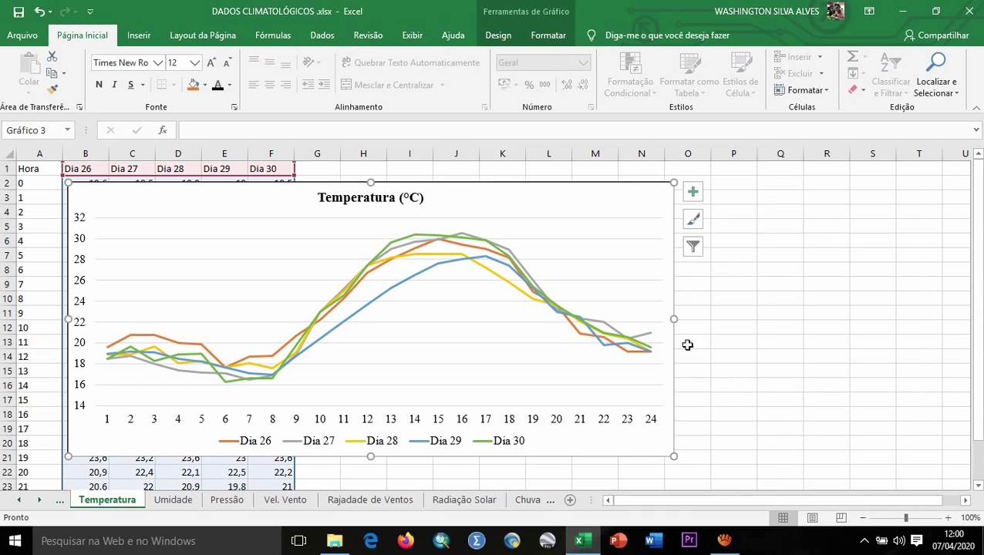
right_click(572, 196)
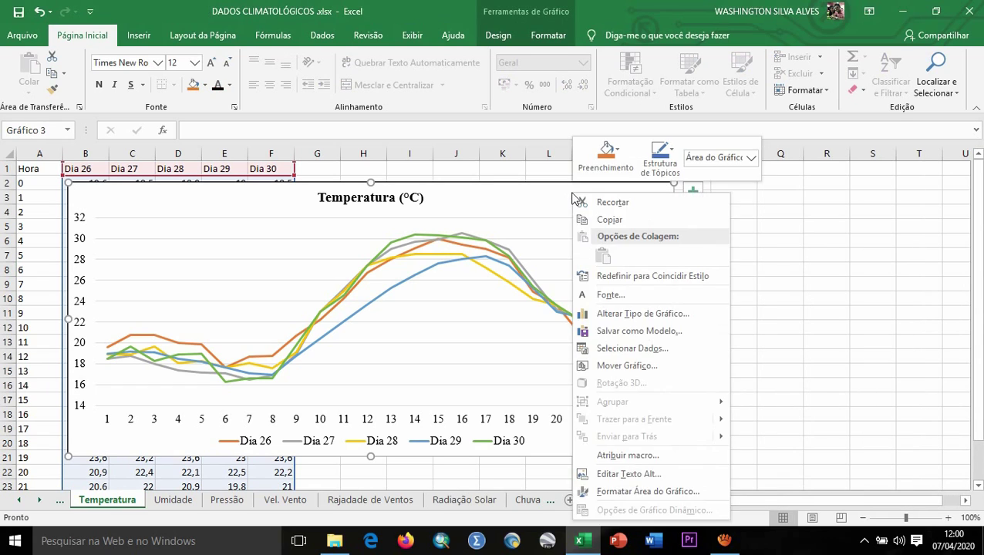
left_click(662, 493)
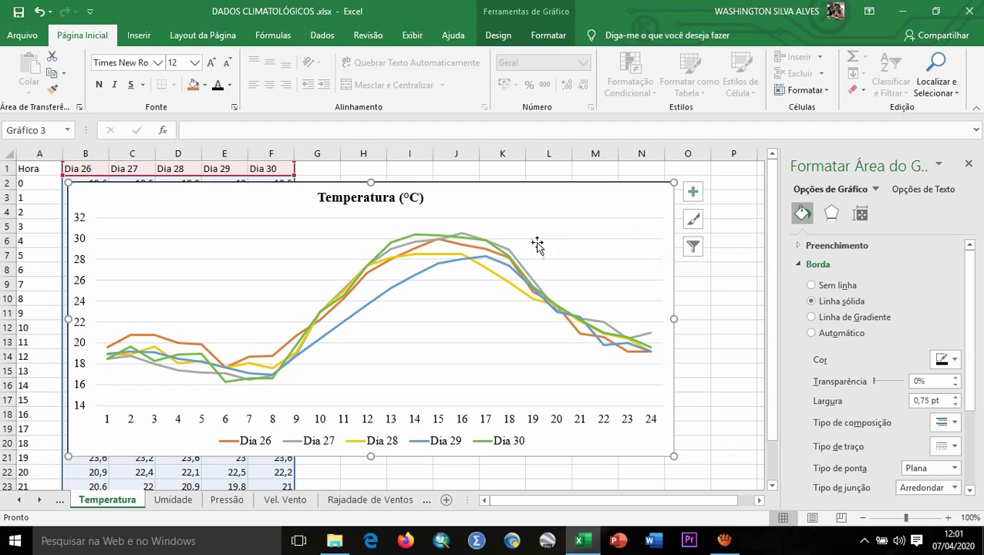
Format the chart's major horizontal gridlines as solid black lines and deselect the chart
left_click(627, 238)
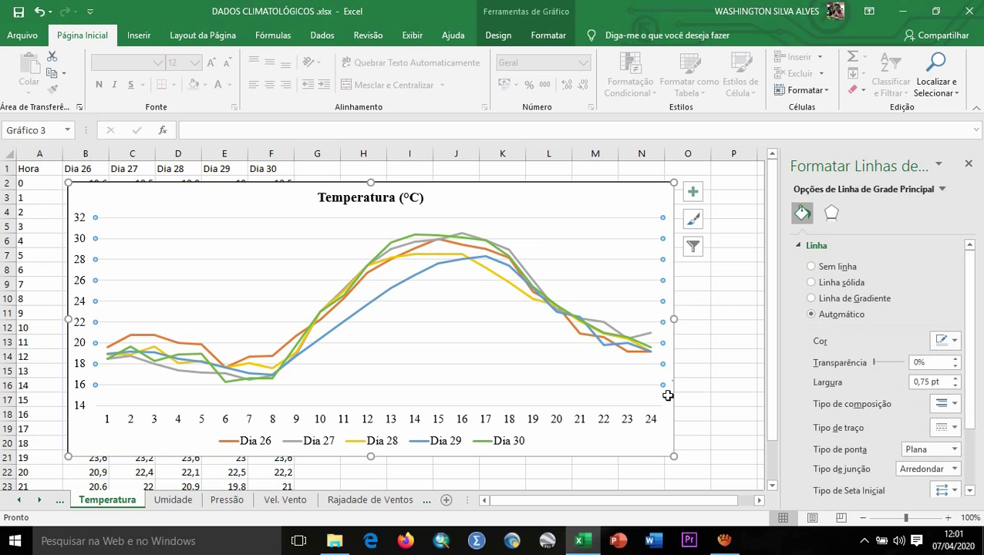
left_click(821, 286)
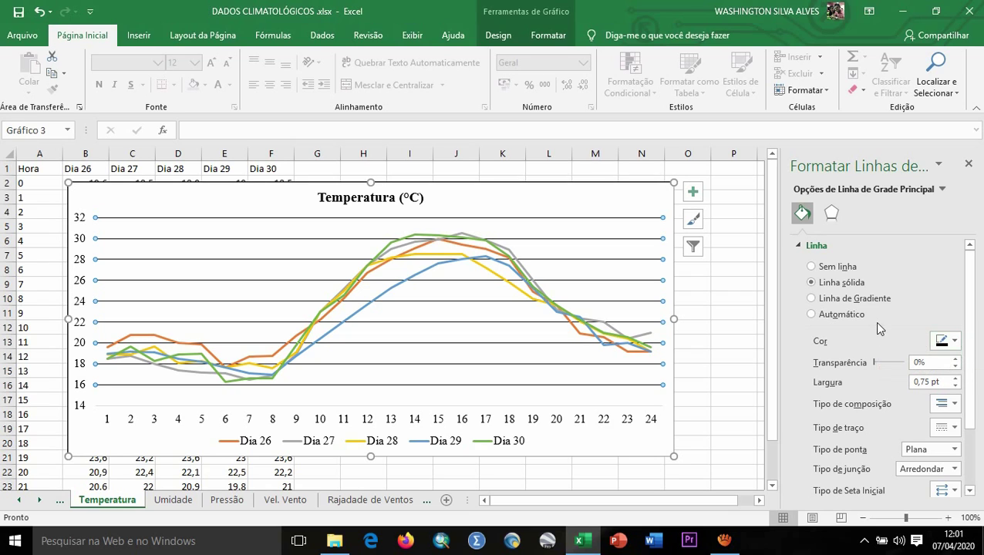
left_click(956, 341)
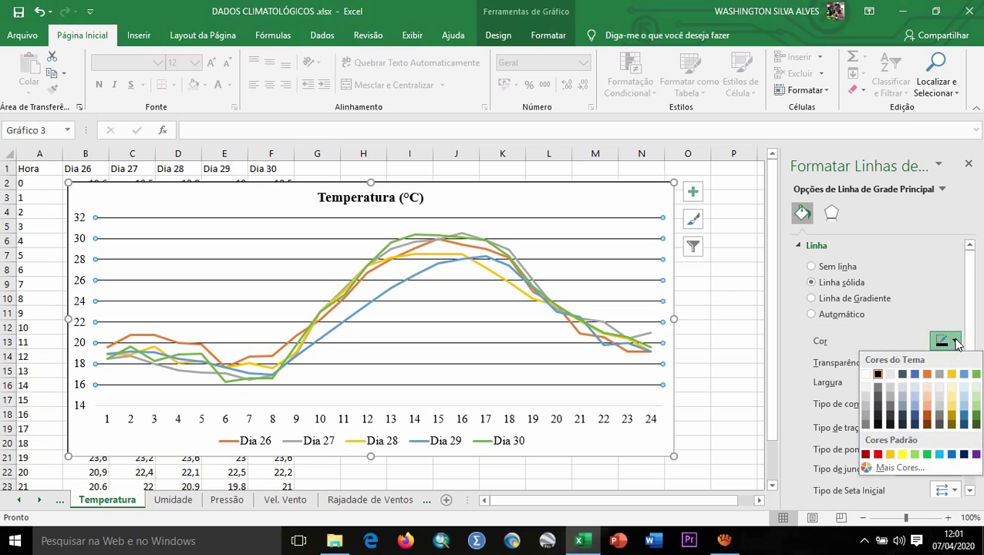
left_click(877, 377)
left_click(702, 325)
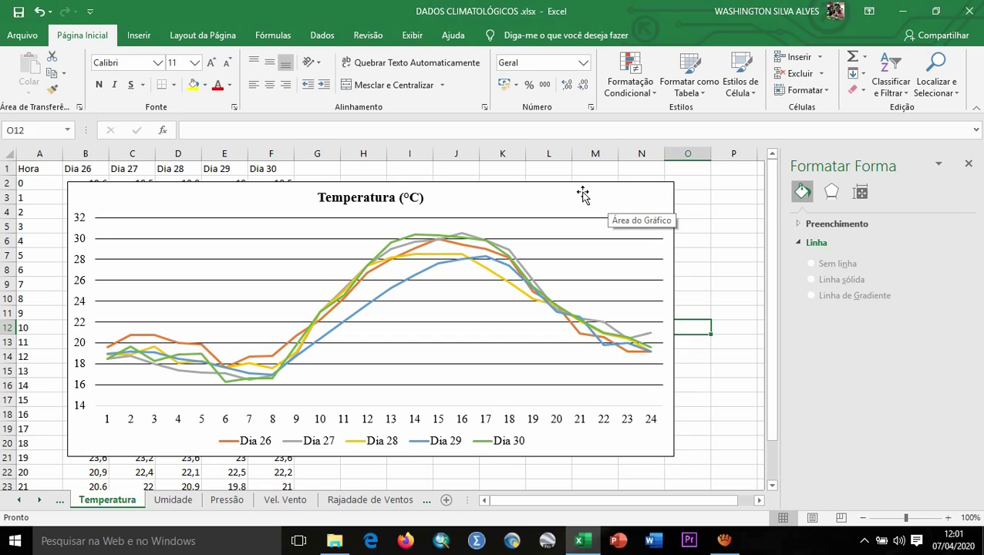
left_click(584, 194)
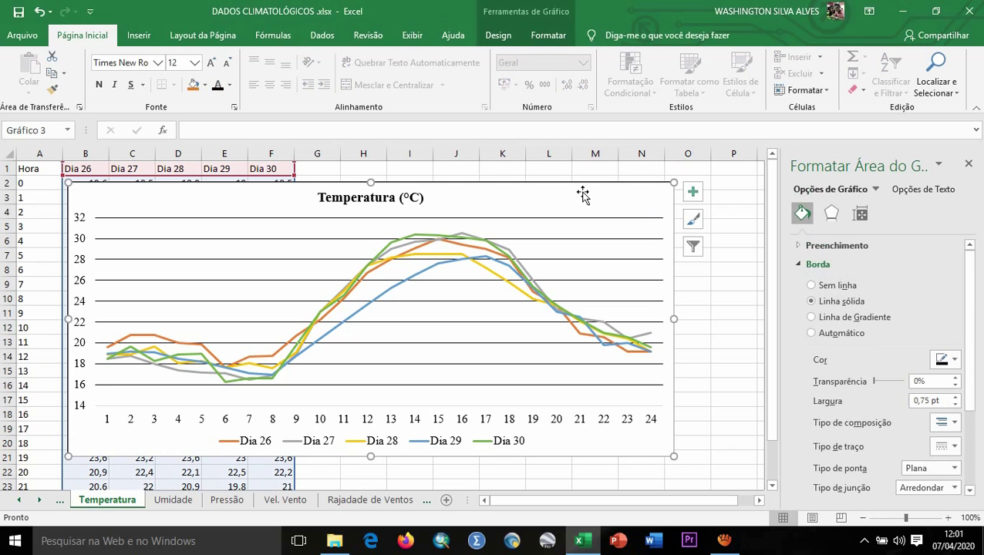
left_click(512, 35)
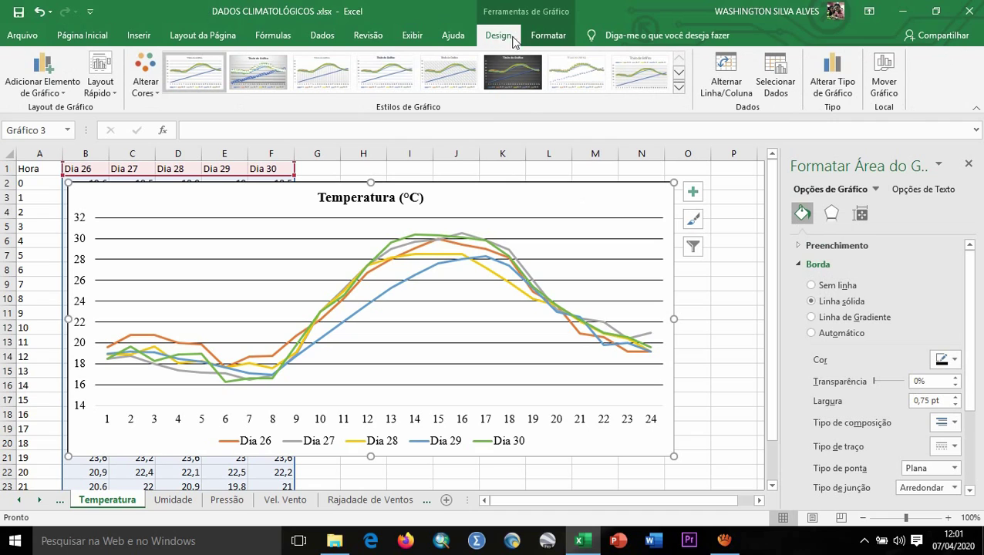
left_click(707, 270)
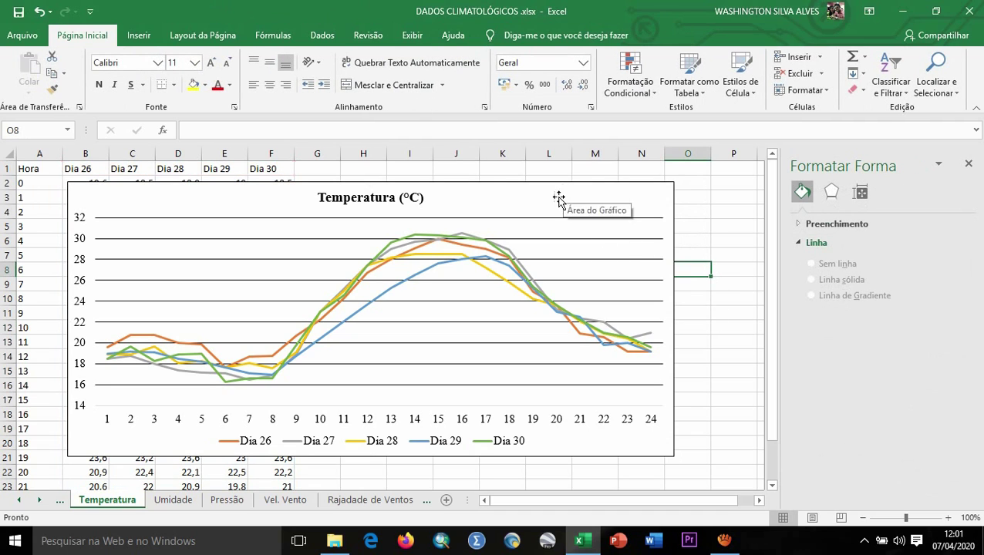
Add a primary horizontal axis title to the temperature chart and set its text to "(Horas)"
left_click(511, 193)
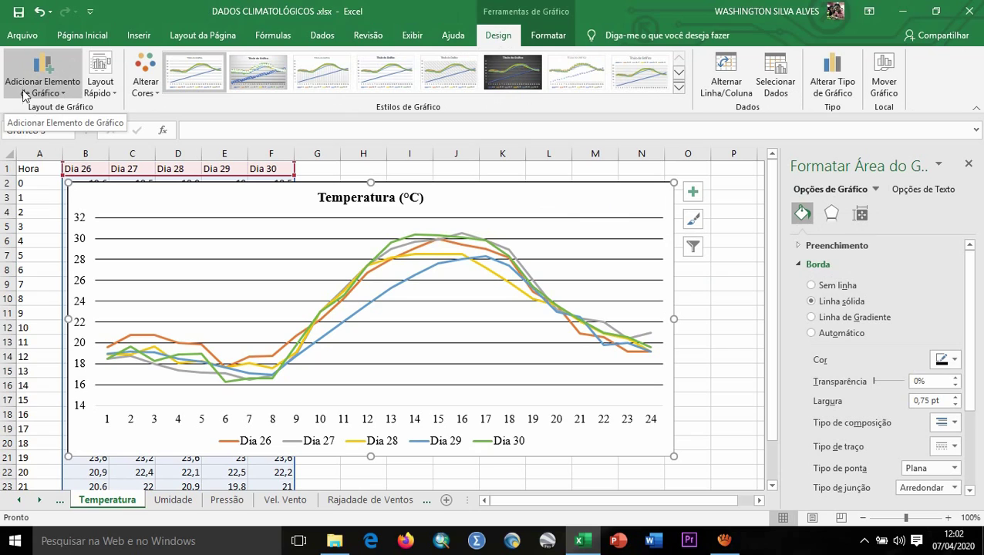
left_click(67, 93)
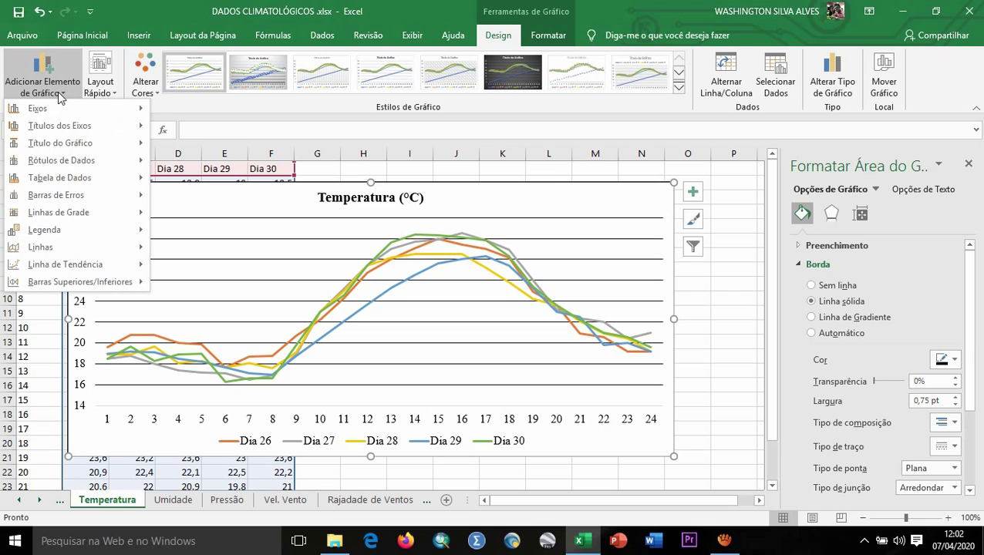
mouse_move(58, 124)
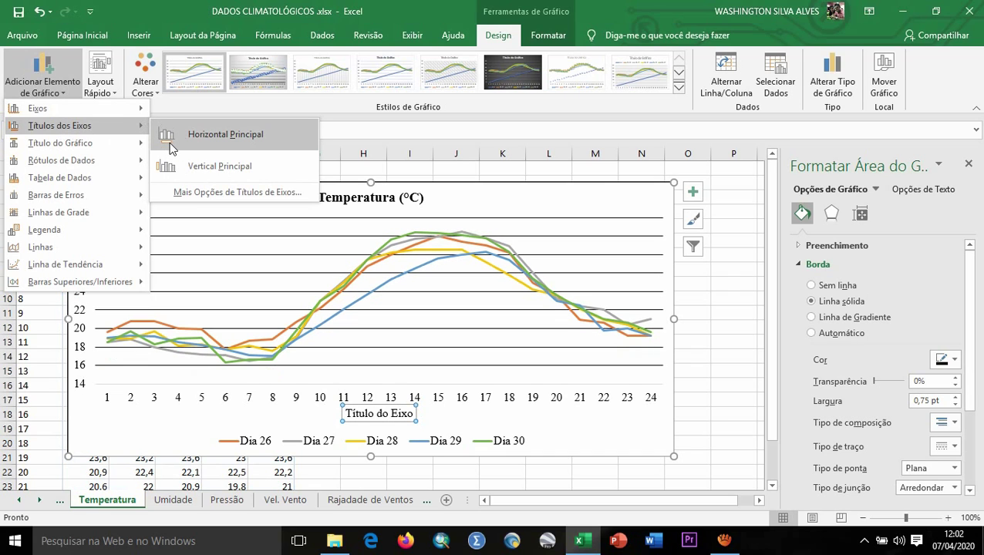
left_click(209, 140)
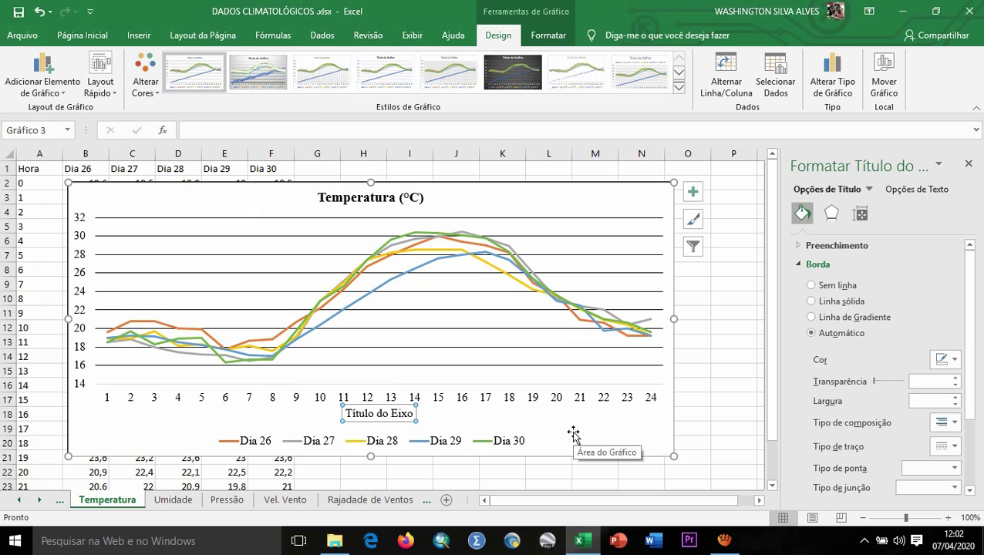
type("(")
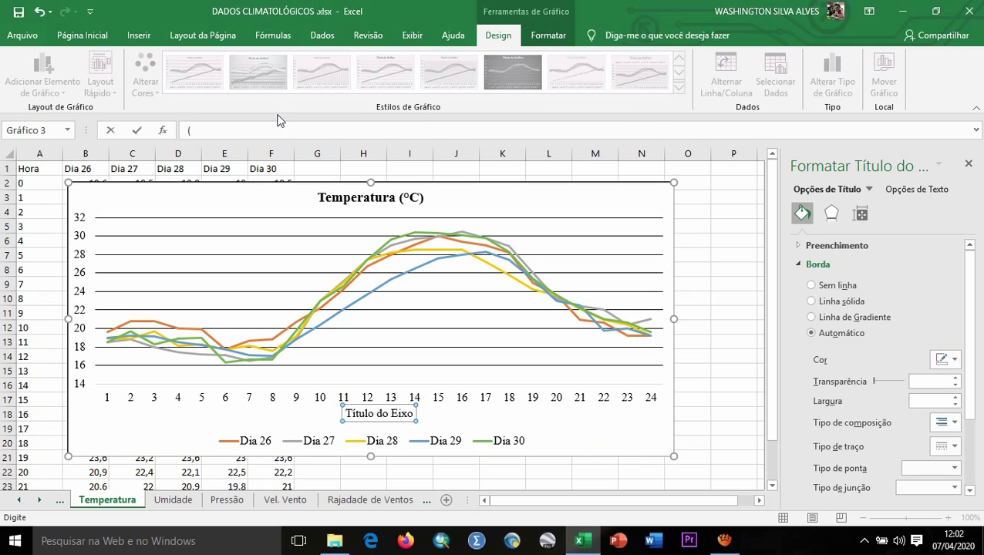
type("Horas")
key("Return")
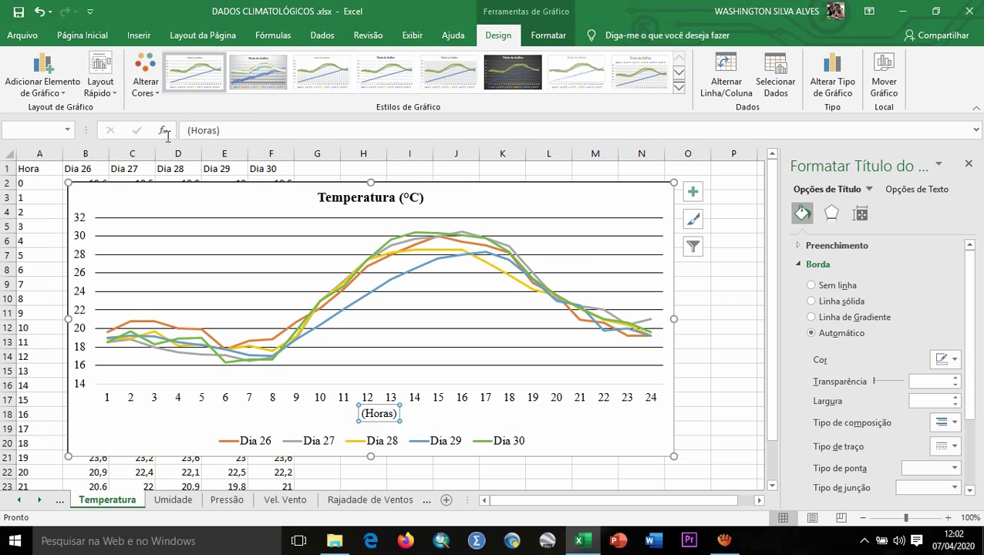
Make the horizontal axis title "(Horas)" bold and select the chart area
left_click(86, 35)
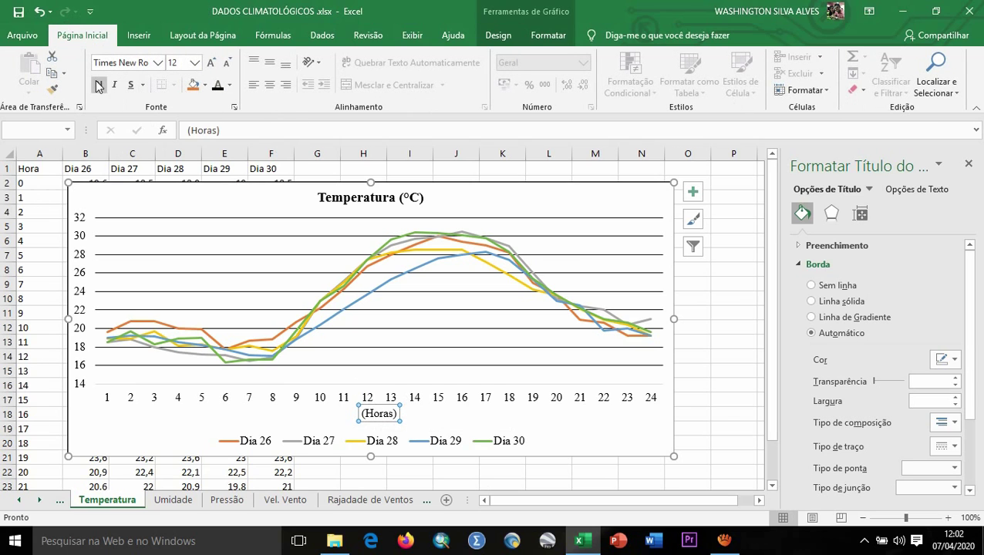
left_click(98, 87)
left_click(479, 415)
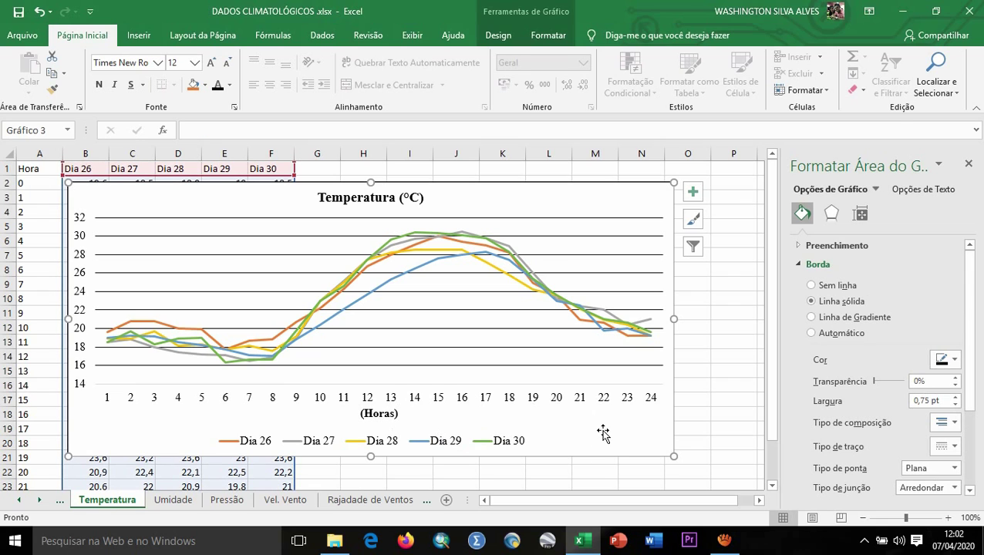
Add a primary vertical axis title to the chart and set its text to "(Temp. °C)"
left_click(491, 36)
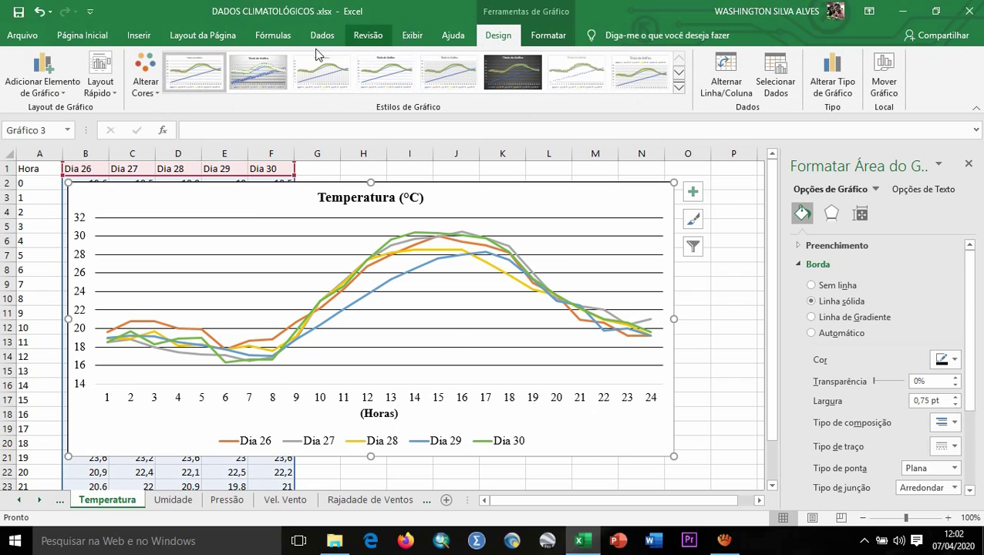
left_click(66, 91)
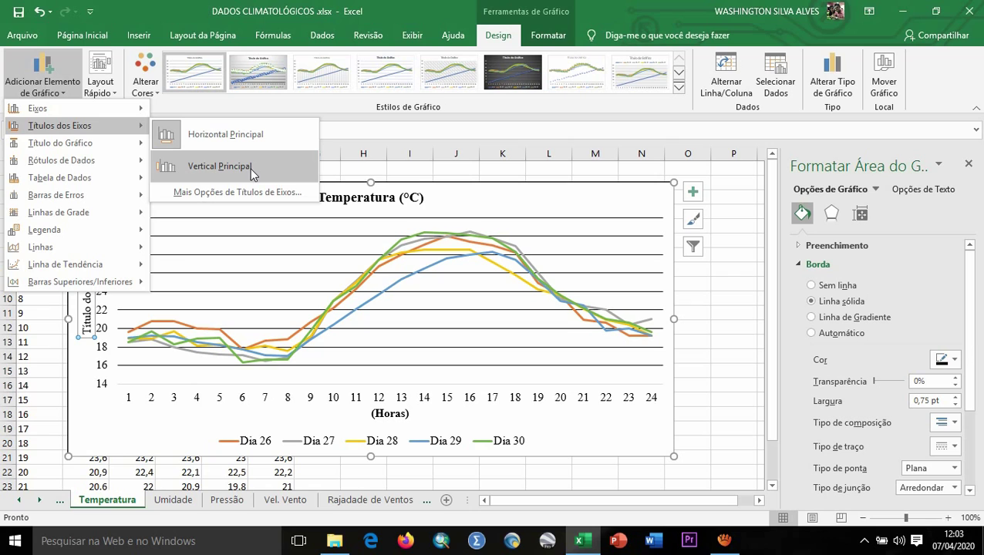
left_click(252, 167)
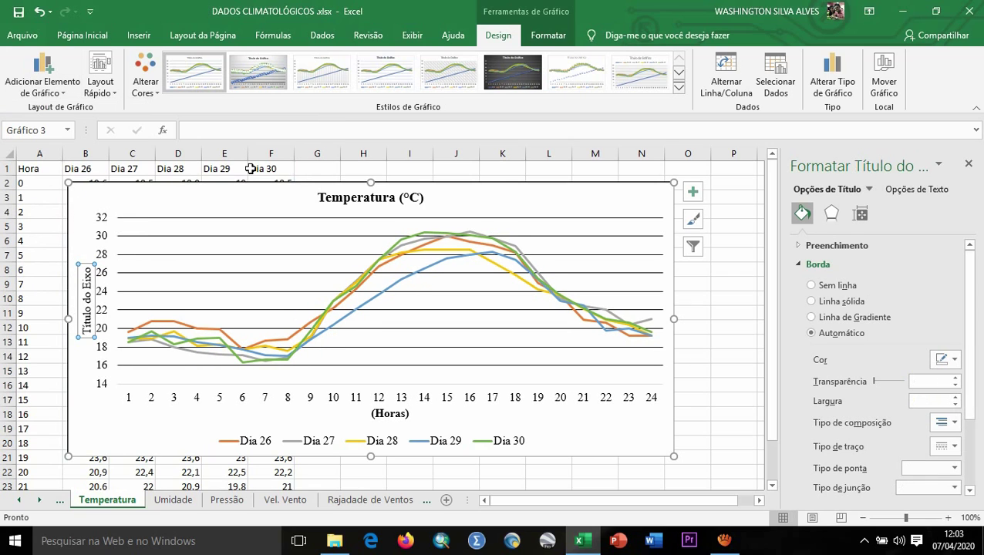
type("(Temp. °C")
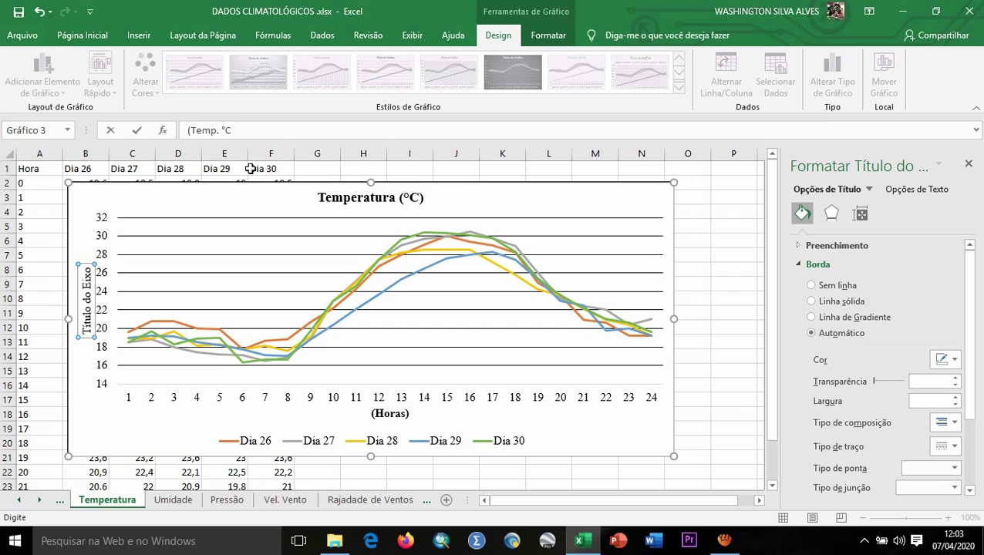
key("Return")
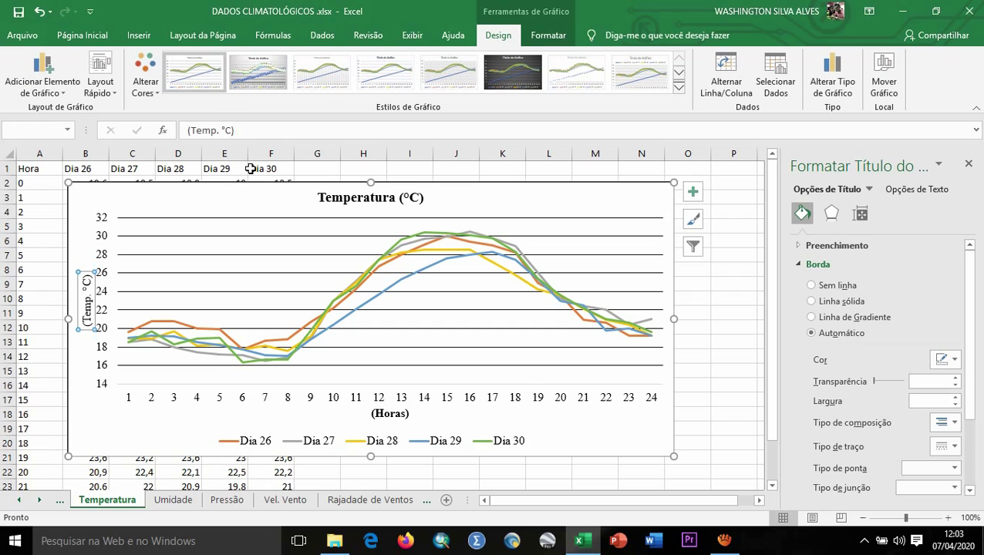
Make the vertical axis title "(Temp. °C)" bold, leaving the chart area selected
left_click(96, 38)
left_click(99, 85)
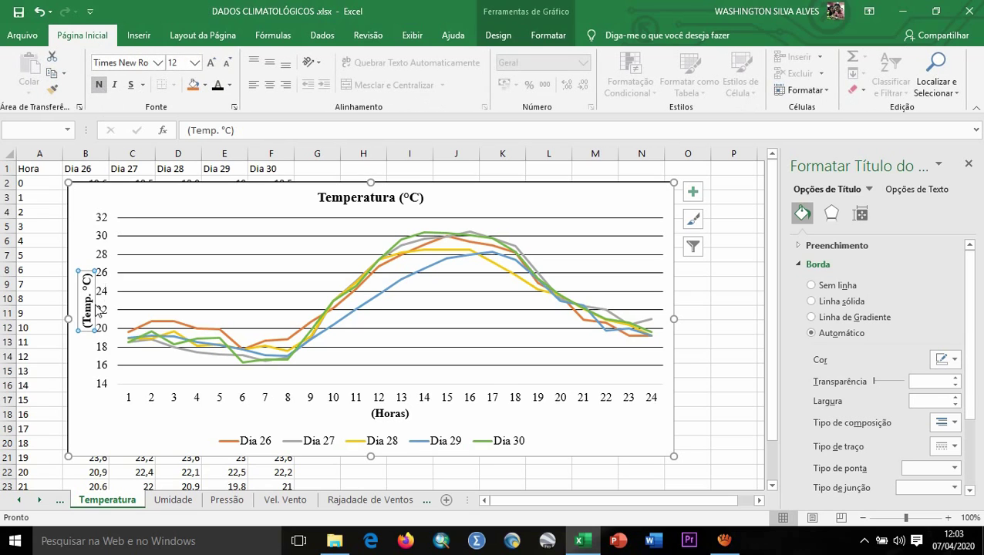
left_click(699, 398)
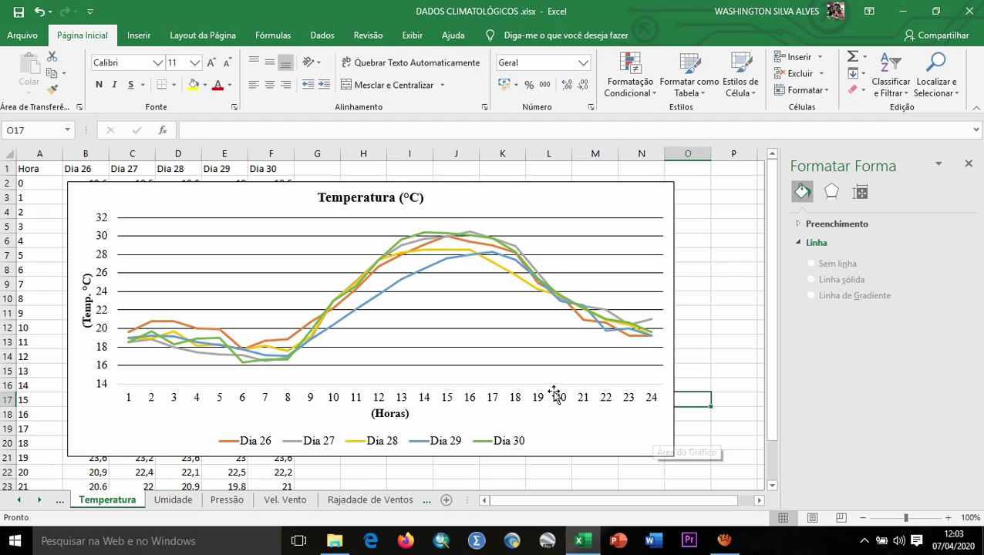
left_click(586, 433)
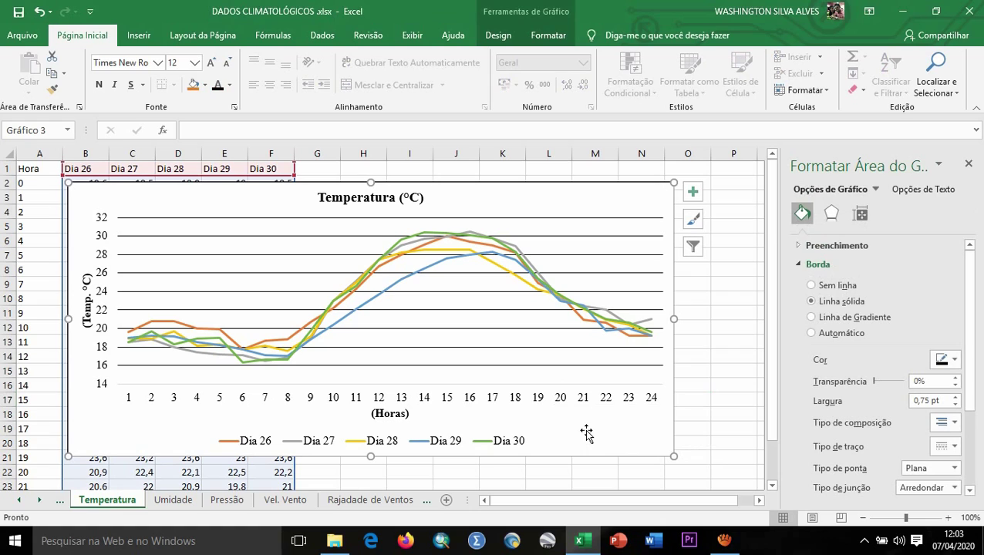